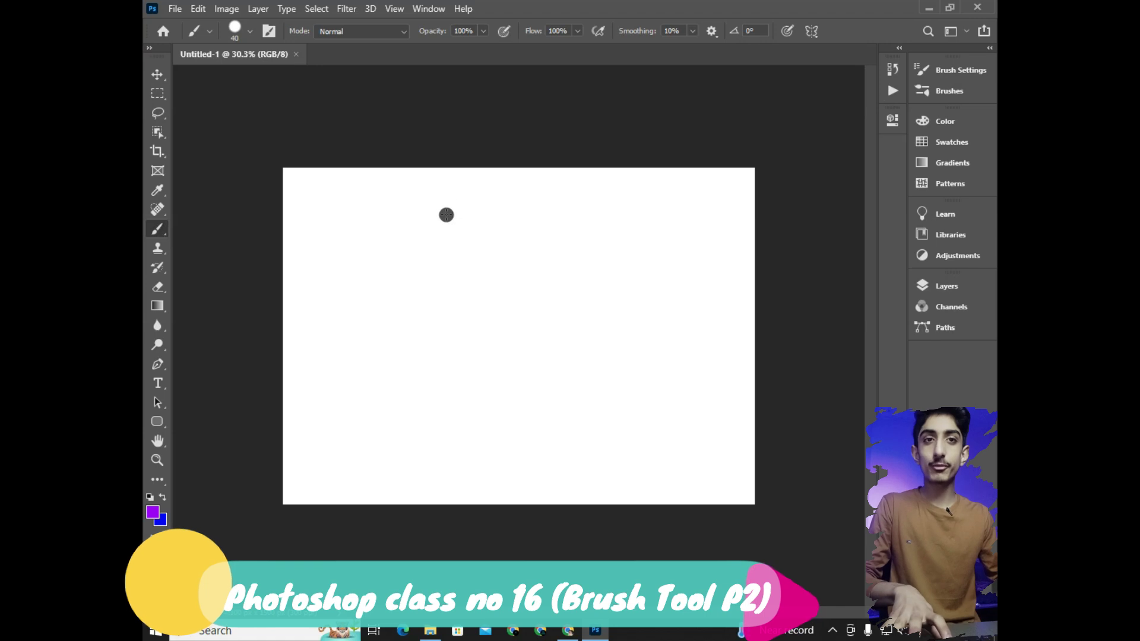
Zoom the canvas in slightly and browse through the brush preset picker
{"action": "key", "text": "ctrl+plus"}
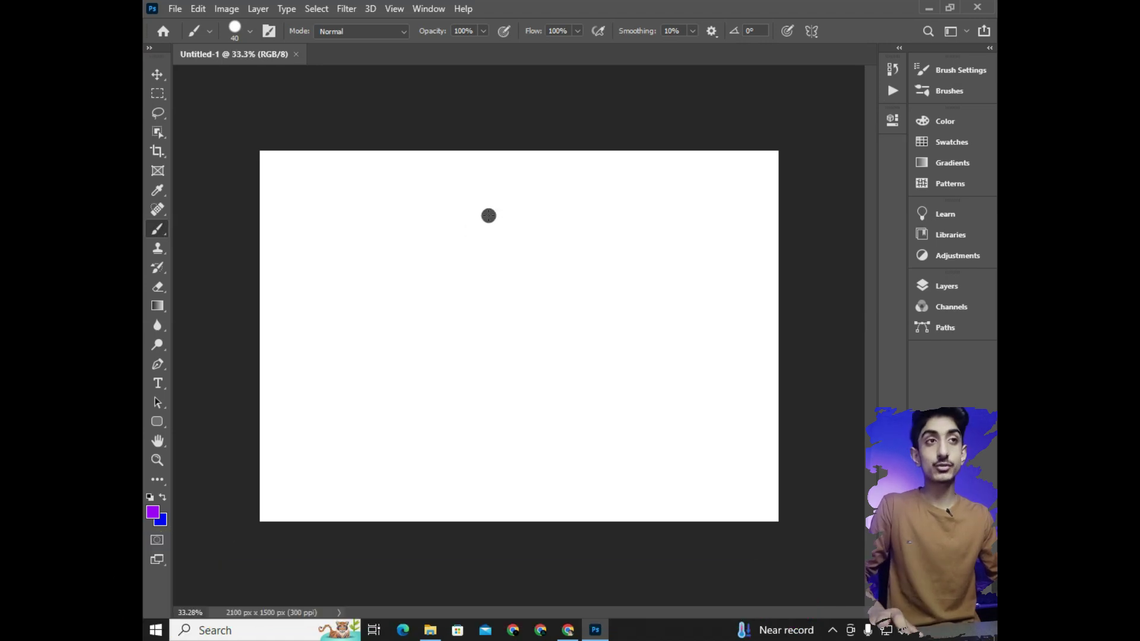
{"action": "right_click", "coordinate": [445, 203]}
{"action": "right_click", "coordinate": [362, 226]}
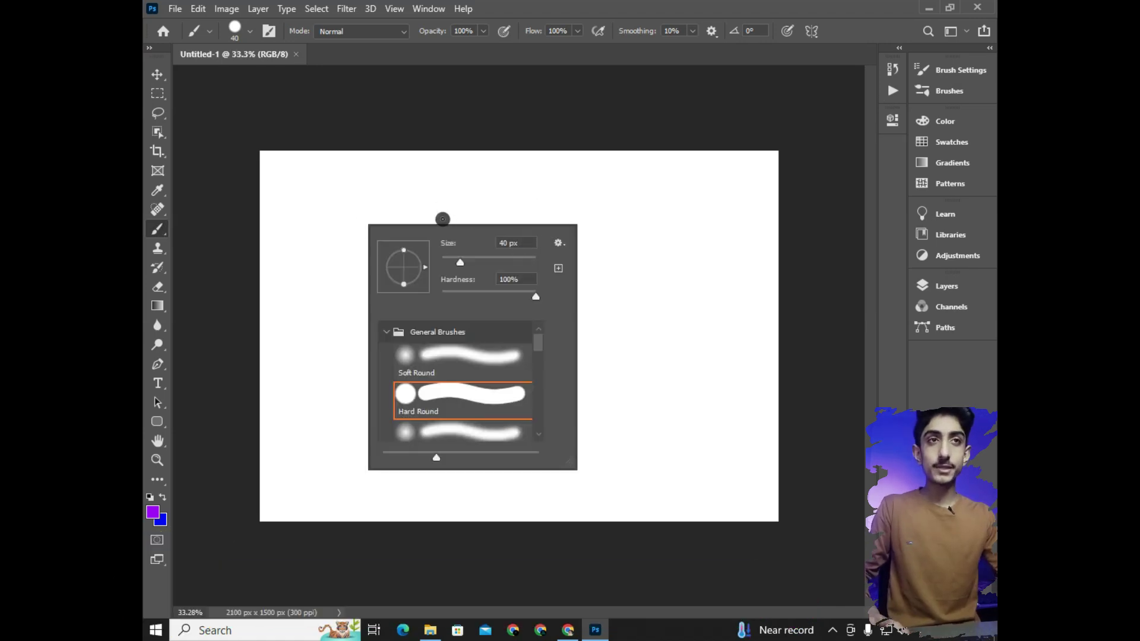
{"action": "scroll", "coordinate": [475, 380], "scroll_direction": "down", "scroll_amount": 1}
{"action": "scroll", "coordinate": [475, 380], "scroll_direction": "down", "scroll_amount": 1}
{"action": "scroll", "coordinate": [476, 380], "scroll_direction": "down", "scroll_amount": 1}
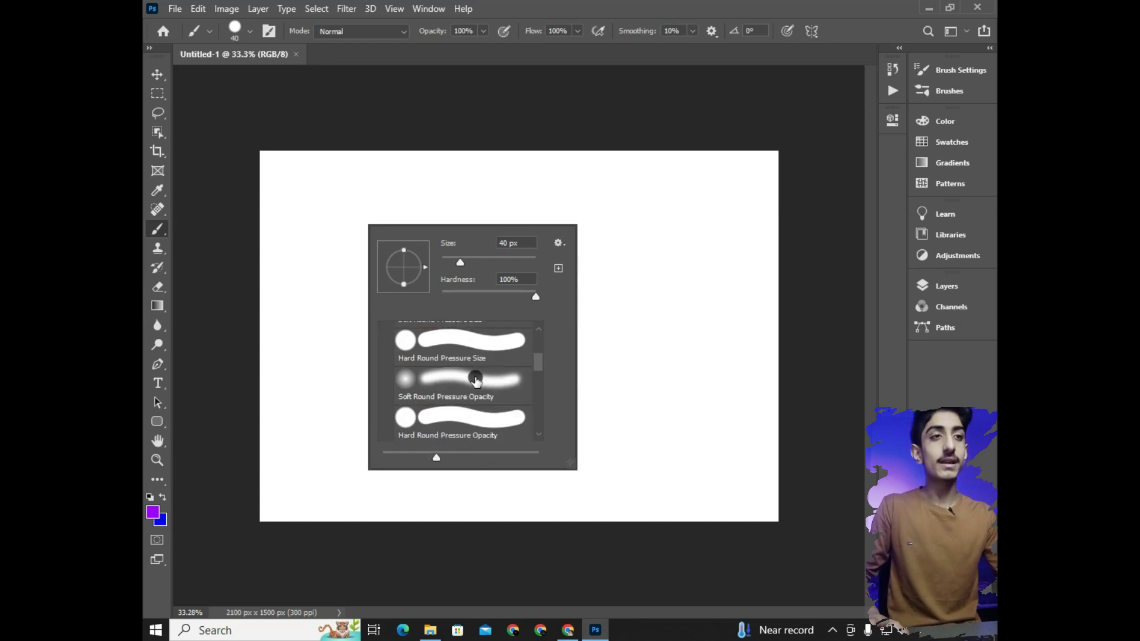
{"action": "left_click", "coordinate": [341, 353]}
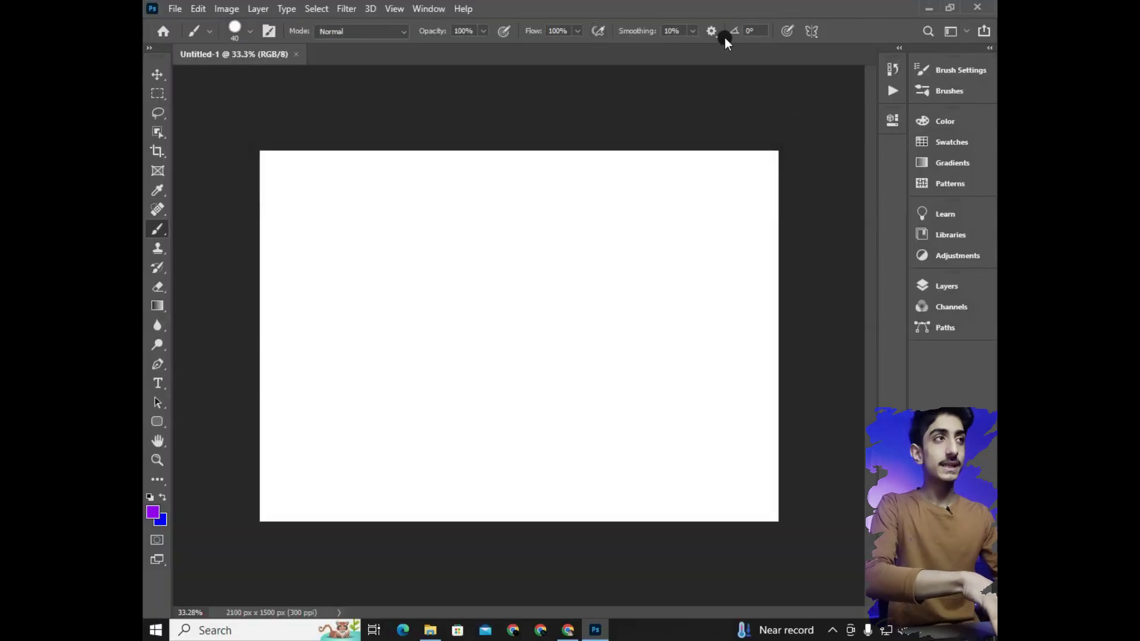
Apply Radial symmetry with 5 segments and commit its guide, nudged up and left
{"action": "left_click", "coordinate": [813, 31]}
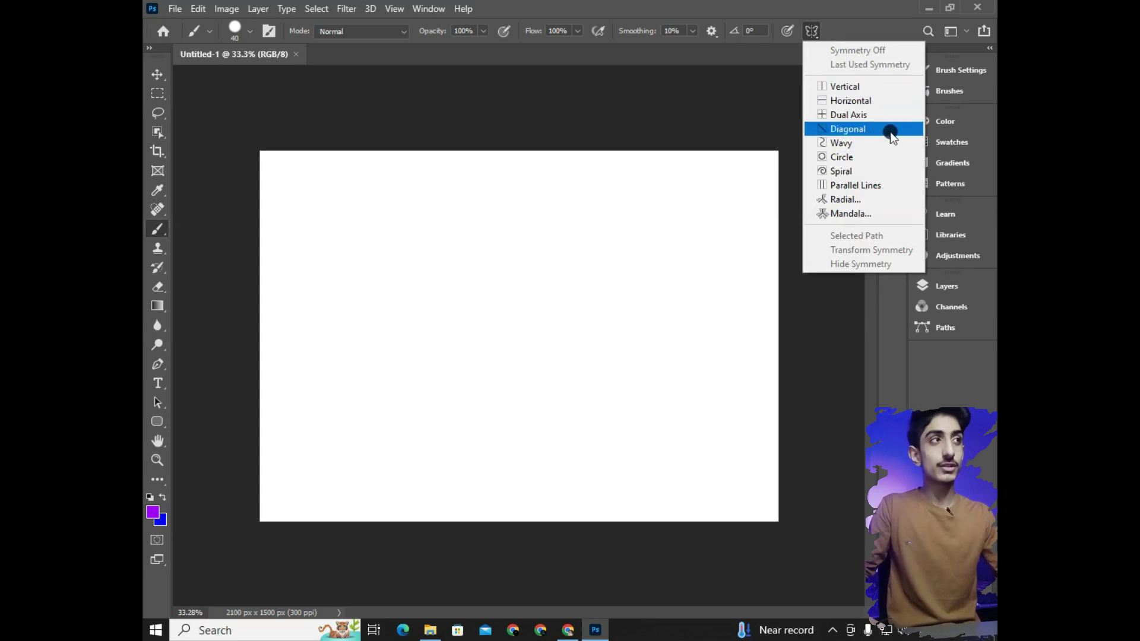
{"action": "left_click", "coordinate": [857, 202]}
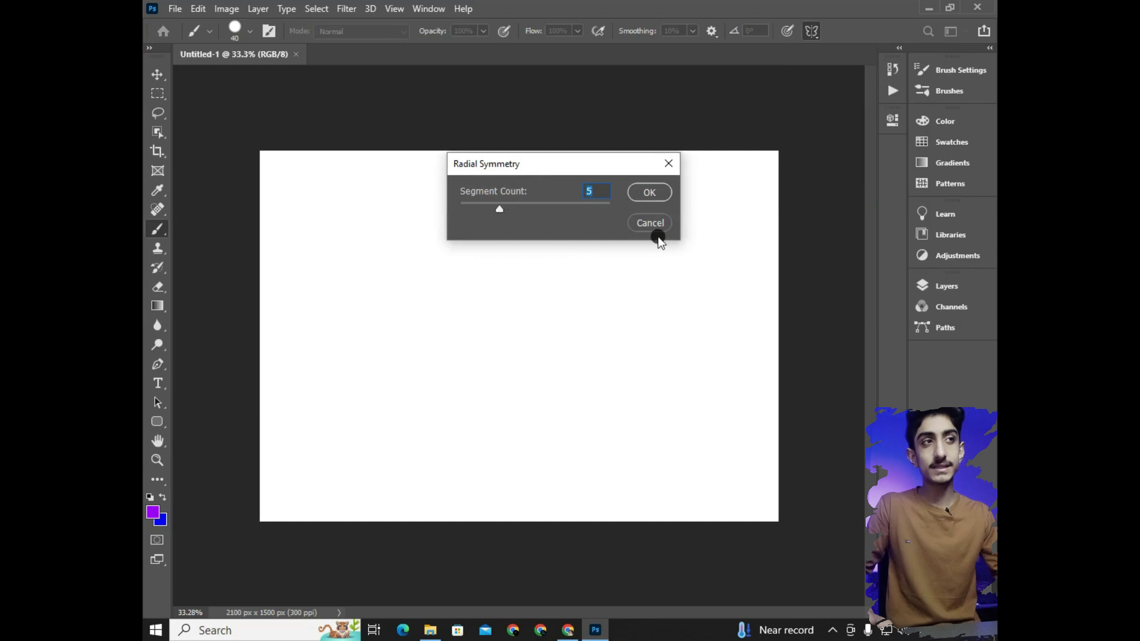
{"action": "left_click", "coordinate": [650, 192]}
{"action": "left_click_drag", "start_coordinate": [525, 338], "coordinate": [491, 325]}
{"action": "key", "text": "Return"}
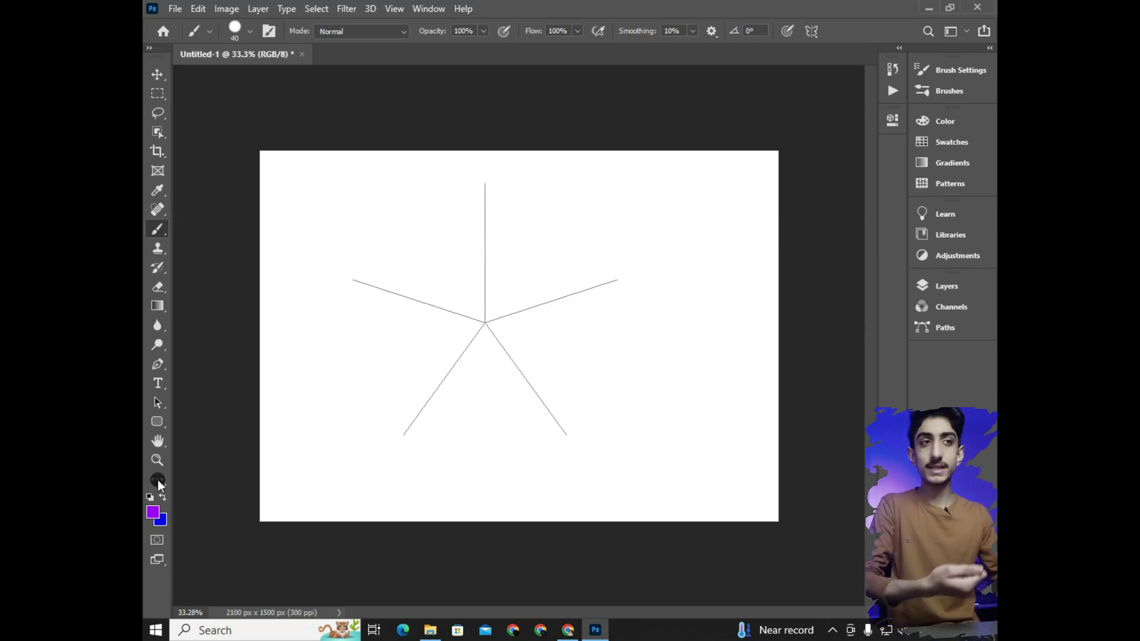
Reset to black and white, enlarge the brush to 90 px, and paint five-way mirrored test strokes
{"action": "key", "text": "x"}
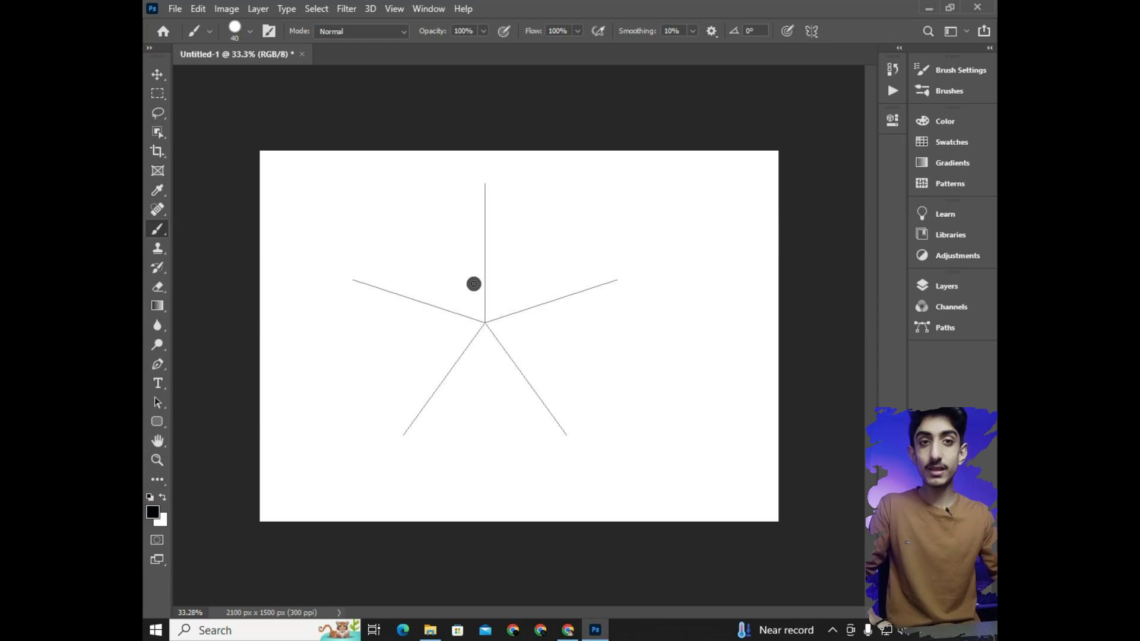
{"action": "key", "text": "bracketright"}
{"action": "key", "text": "bracketright"}
{"action": "key", "text": "bracketright"}
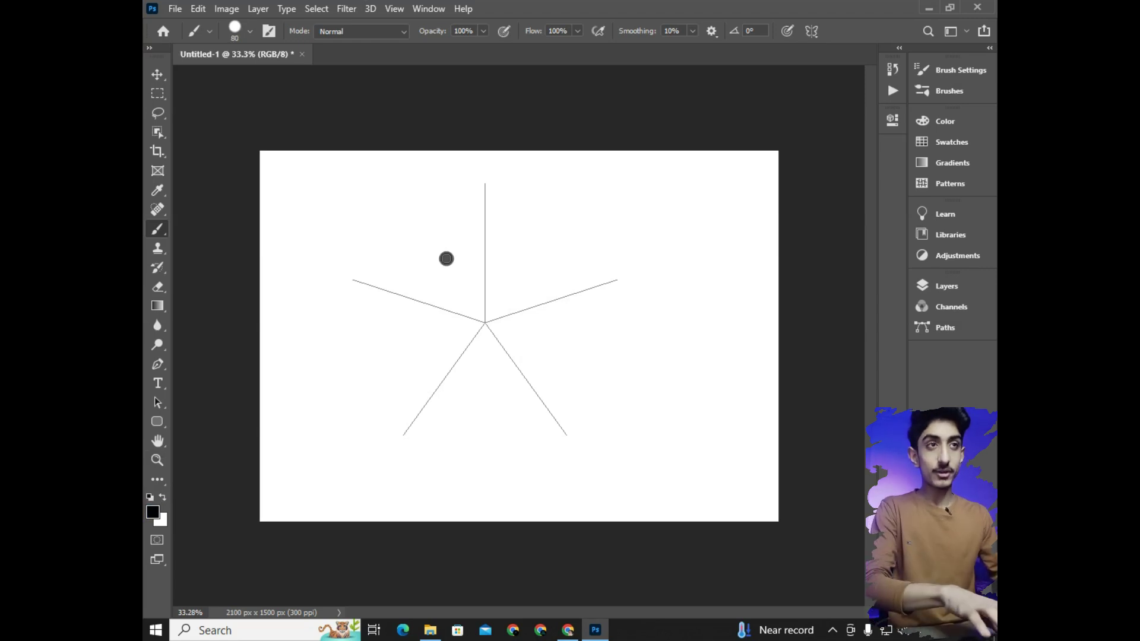
{"action": "mouse_move", "coordinate": [449, 249]}
{"action": "left_mouse_down"}
{"action": "mouse_move", "coordinate": [499, 240]}
{"action": "mouse_move", "coordinate": [564, 279]}
{"action": "mouse_move", "coordinate": [597, 380]}
{"action": "mouse_move", "coordinate": [519, 515]}
{"action": "left_mouse_up"}
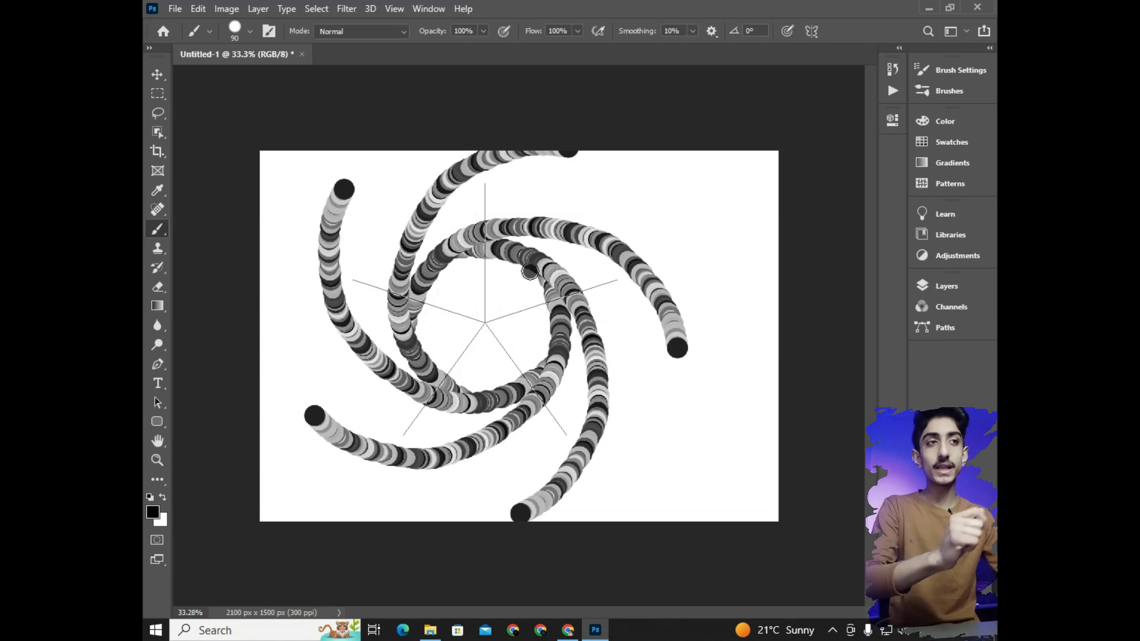
{"action": "left_click", "coordinate": [359, 229]}
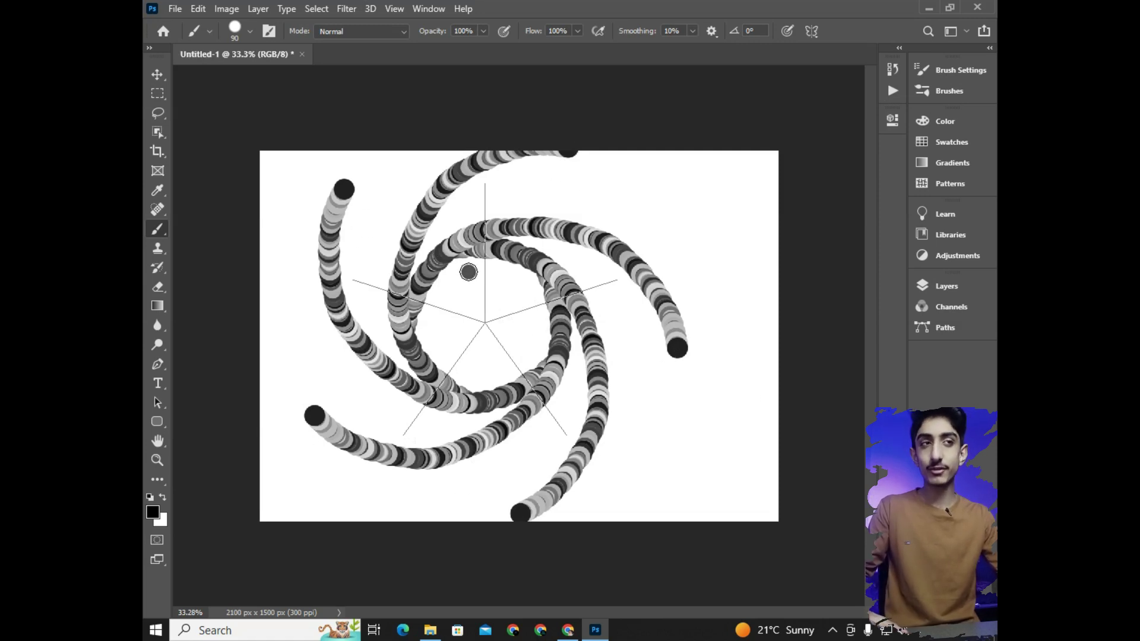
{"action": "mouse_move", "coordinate": [473, 283]}
{"action": "left_mouse_down"}
{"action": "mouse_move", "coordinate": [369, 218]}
{"action": "mouse_move", "coordinate": [596, 356]}
{"action": "left_mouse_up"}
Undo the radial test strokes and replace the guide with a committed Spiral symmetry path
{"action": "key", "text": "ctrl+z"}
{"action": "key", "text": "ctrl+z"}
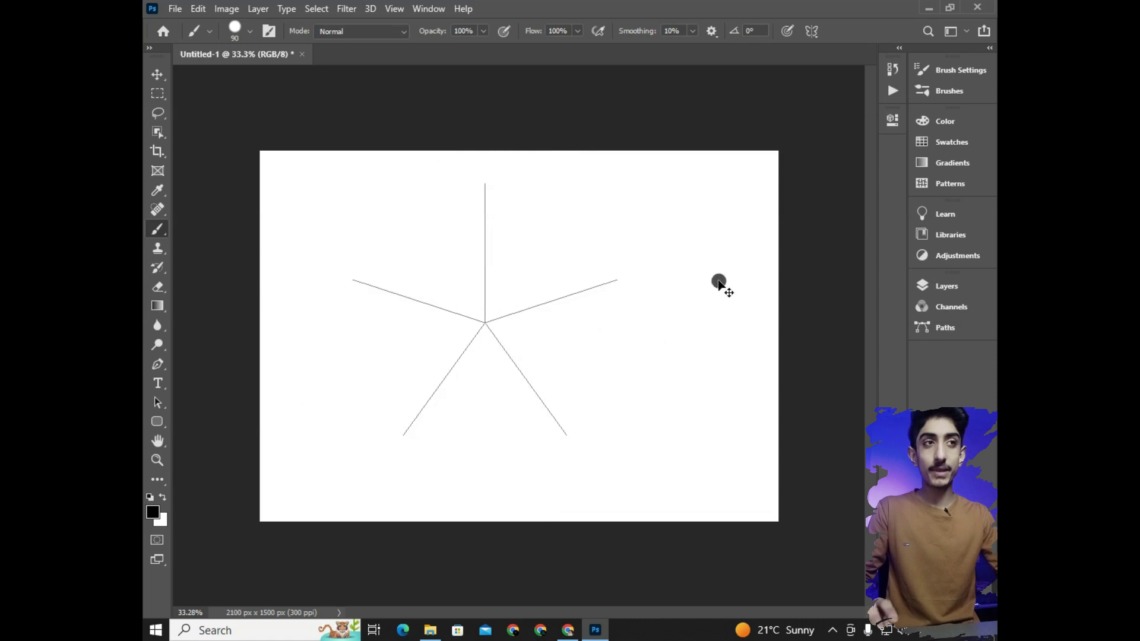
{"action": "left_click", "coordinate": [812, 31]}
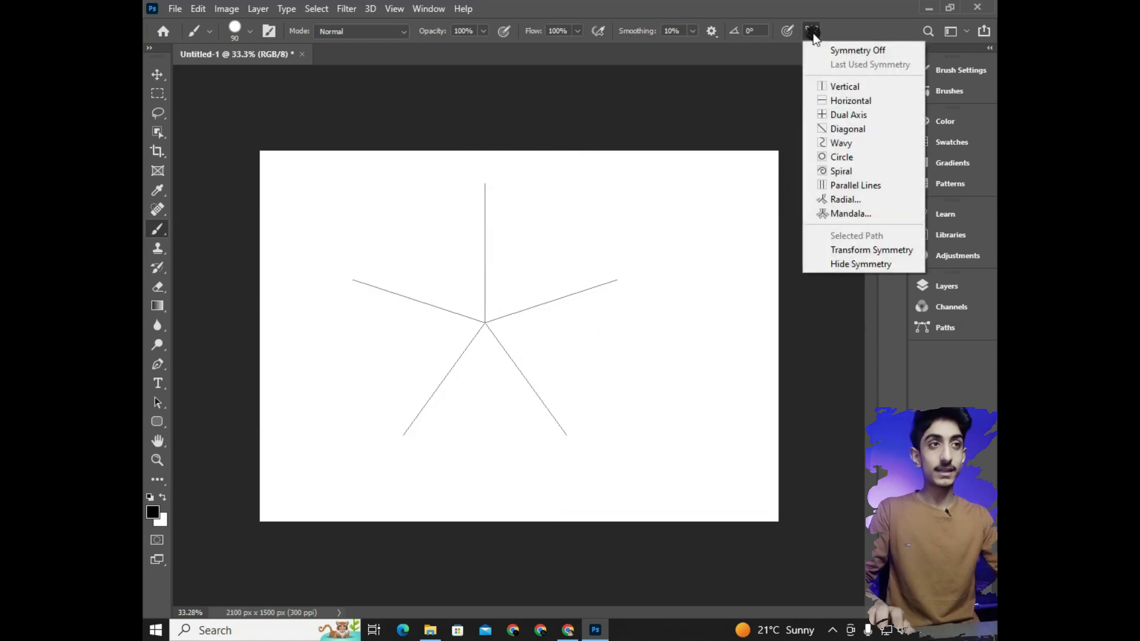
{"action": "left_click", "coordinate": [849, 171]}
{"action": "left_click_drag", "start_coordinate": [506, 310], "coordinate": [496, 309]}
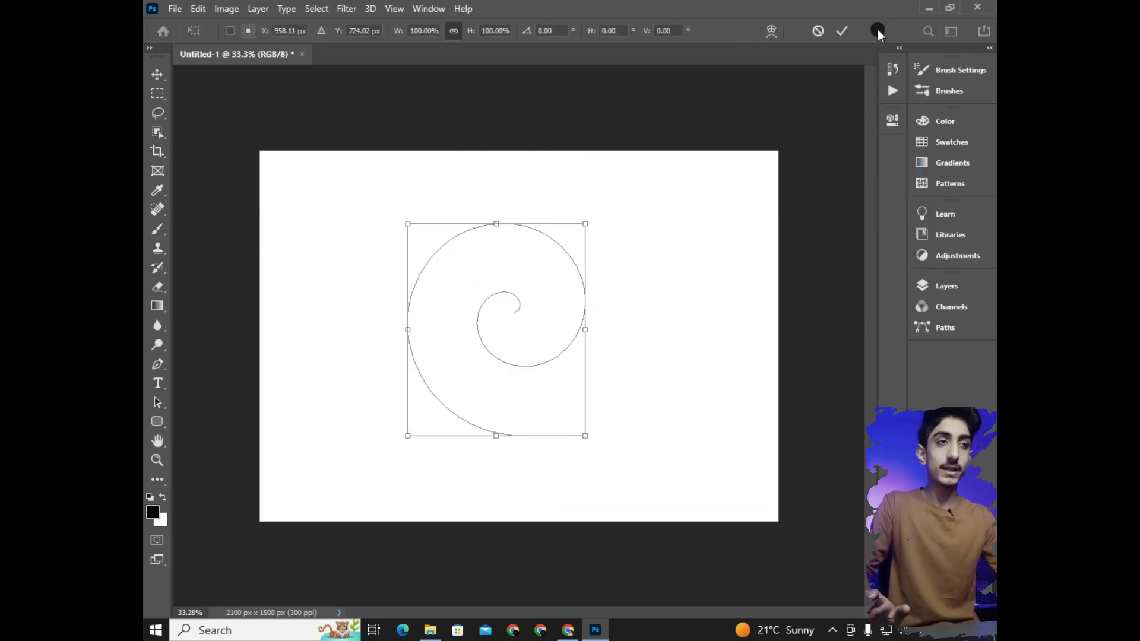
{"action": "left_click", "coordinate": [844, 32]}
Paint a stroke mirrored along the spiral, then select all and clear the canvas
{"action": "mouse_move", "coordinate": [580, 287]}
{"action": "left_mouse_down"}
{"action": "mouse_move", "coordinate": [555, 285]}
{"action": "mouse_move", "coordinate": [567, 469]}
{"action": "mouse_move", "coordinate": [392, 371]}
{"action": "mouse_move", "coordinate": [550, 178]}
{"action": "mouse_move", "coordinate": [666, 237]}
{"action": "mouse_move", "coordinate": [679, 369]}
{"action": "left_mouse_up"}
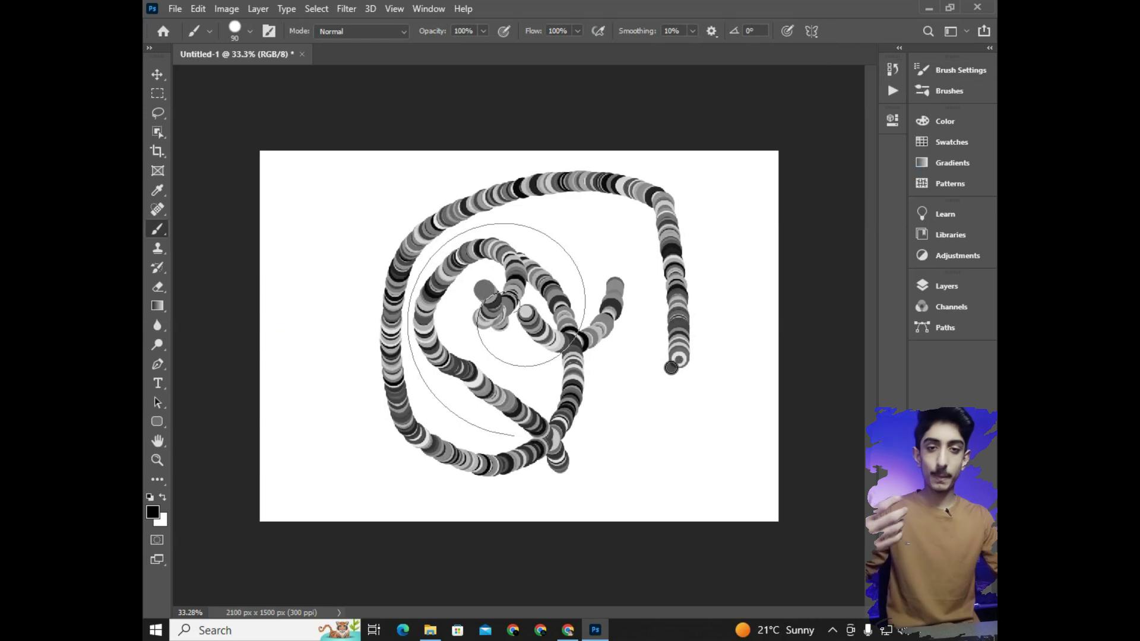
{"action": "key", "text": "ctrl+a"}
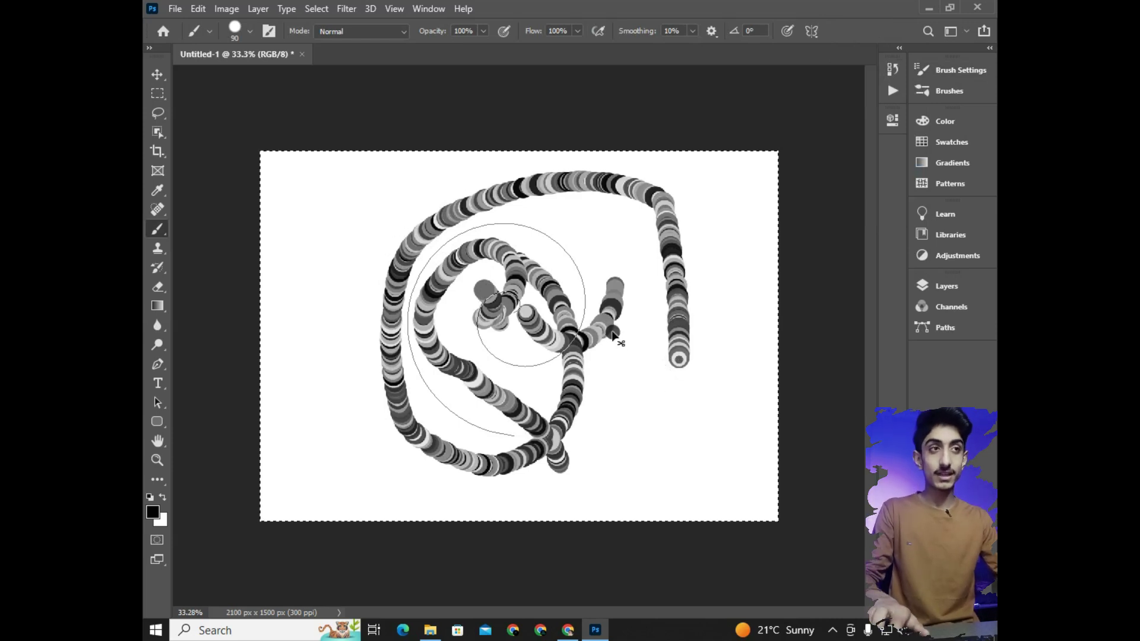
{"action": "key", "text": "ctrl+x"}
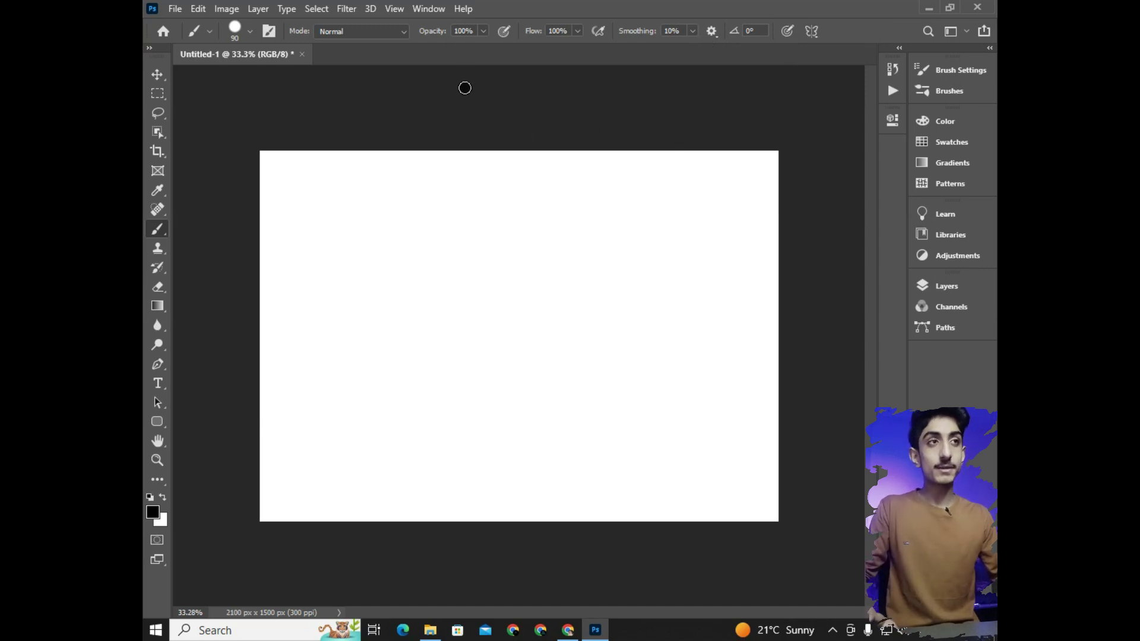
Open and close the Brush Settings panel, then add a new empty Layer 1 above Background
{"action": "left_click", "coordinate": [426, 11]}
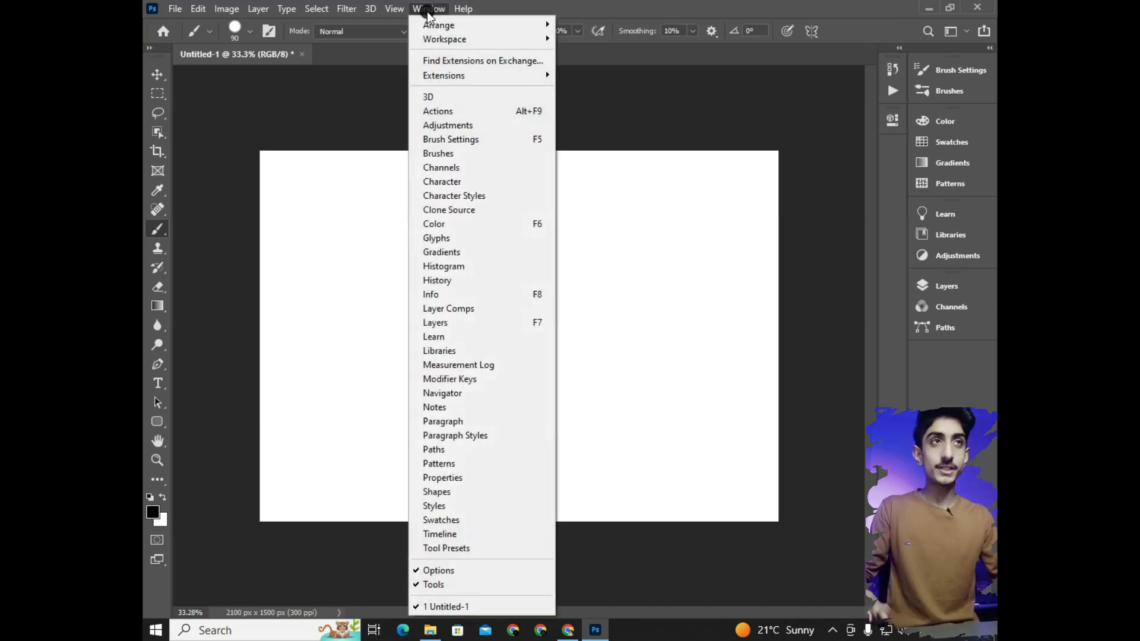
{"action": "left_click", "coordinate": [430, 11]}
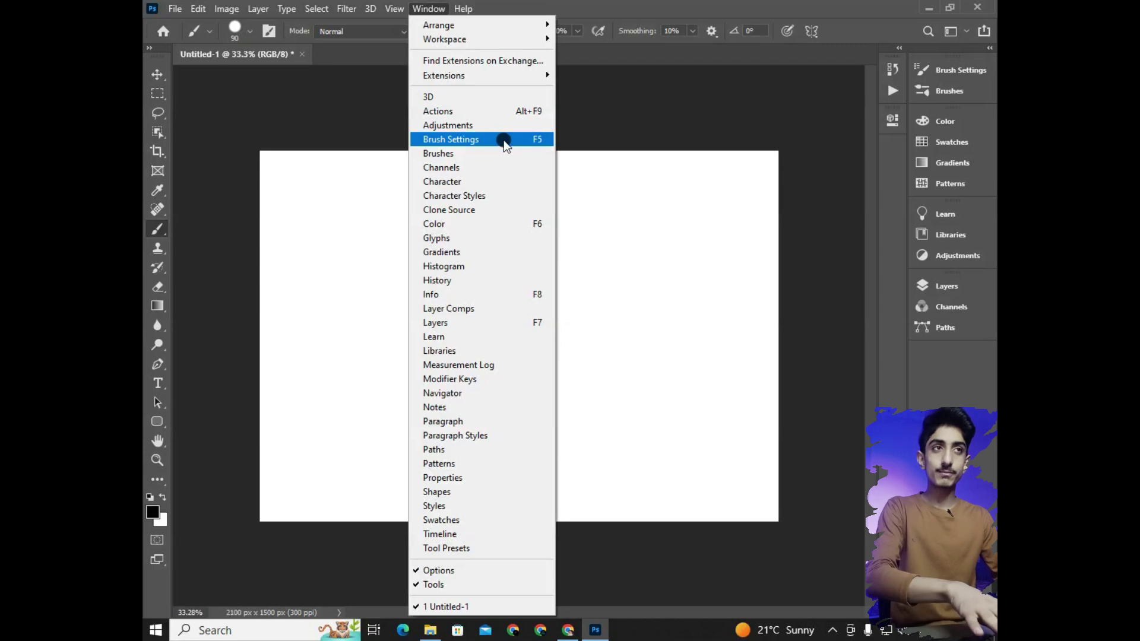
{"action": "left_click", "coordinate": [505, 140]}
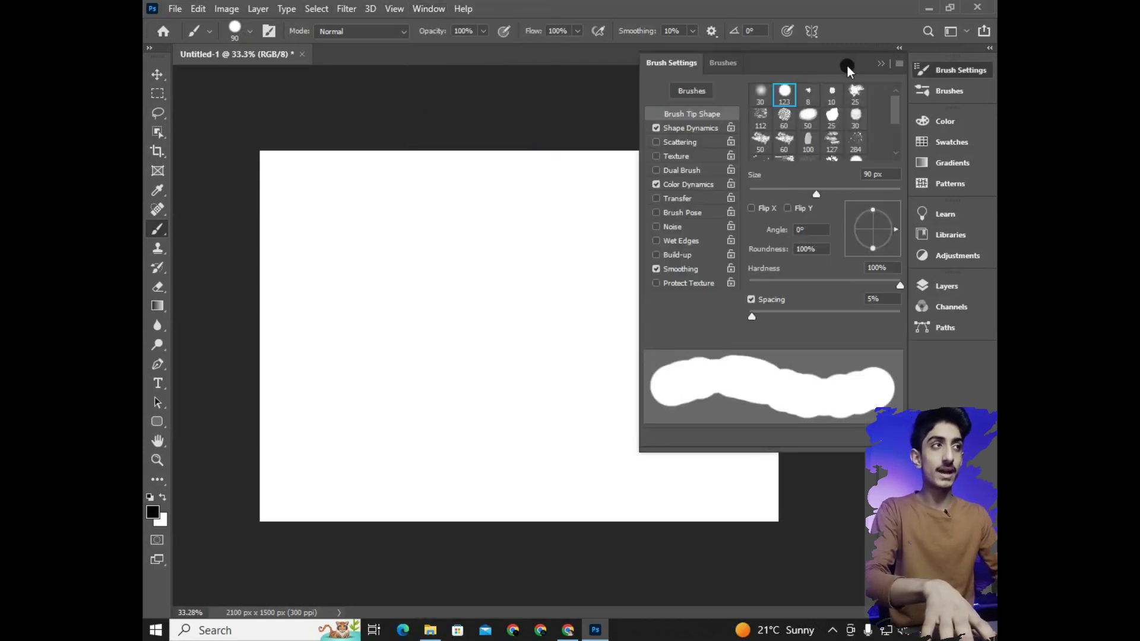
{"action": "left_click", "coordinate": [948, 284]}
{"action": "left_click", "coordinate": [862, 429]}
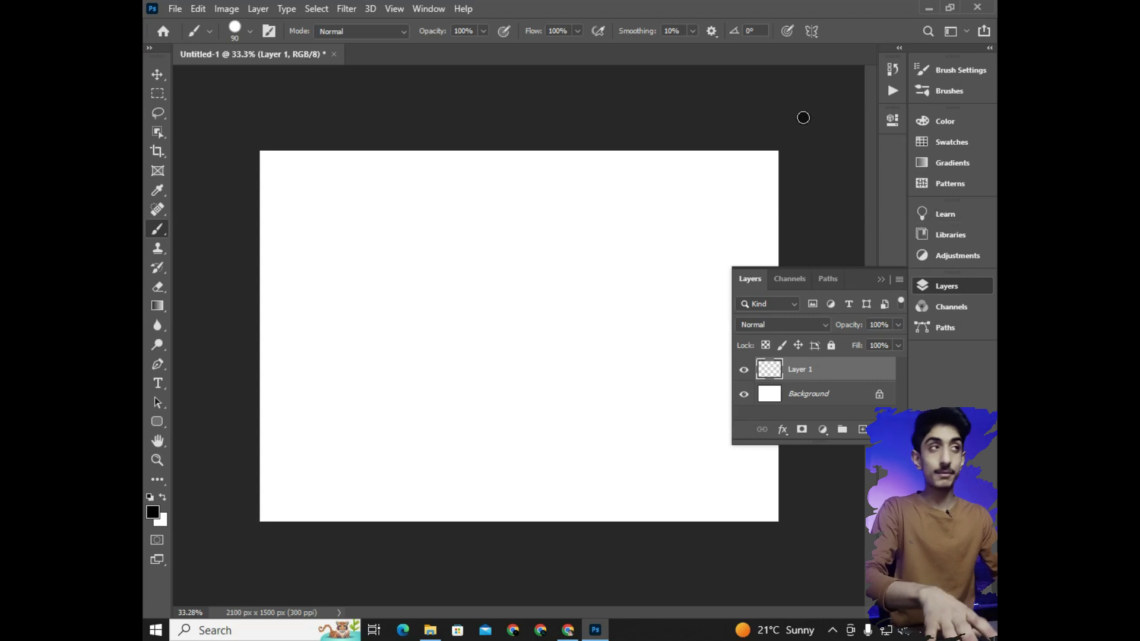
In Brush Settings, turn off Color Dynamics and Smoothing and enable Shape Dynamics
{"action": "left_click", "coordinate": [436, 9]}
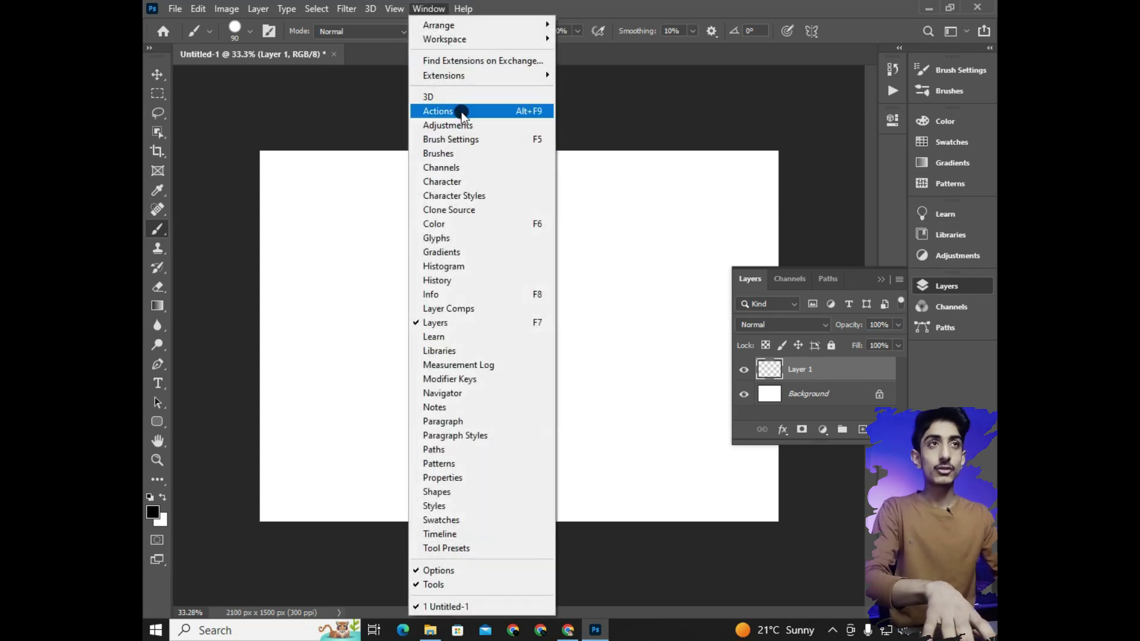
{"action": "left_click", "coordinate": [518, 141]}
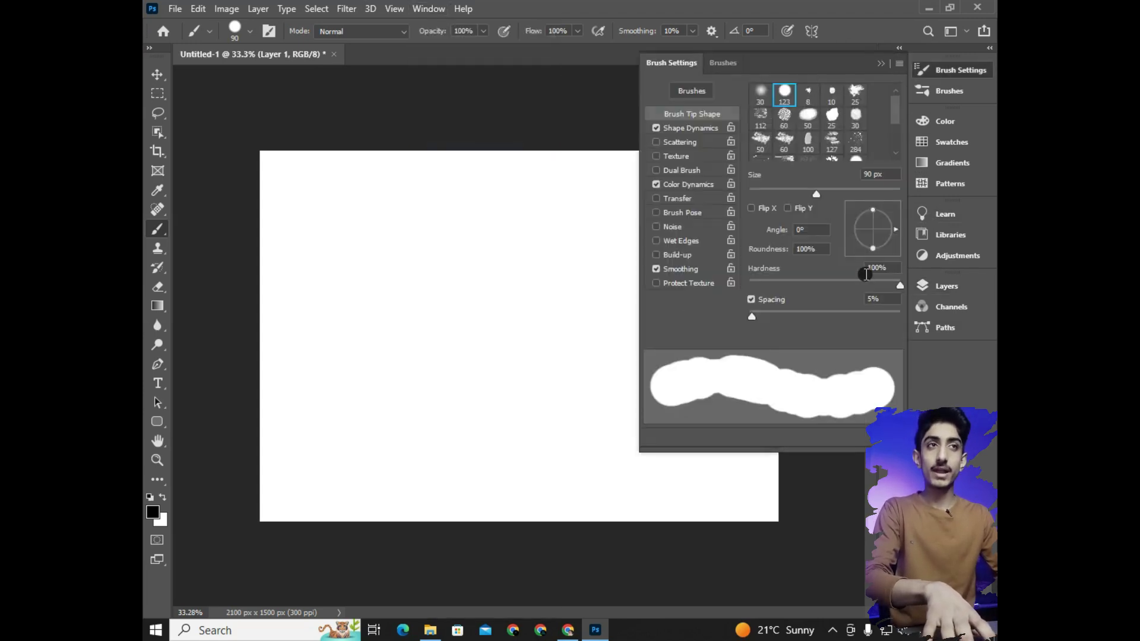
{"action": "left_click", "coordinate": [816, 143]}
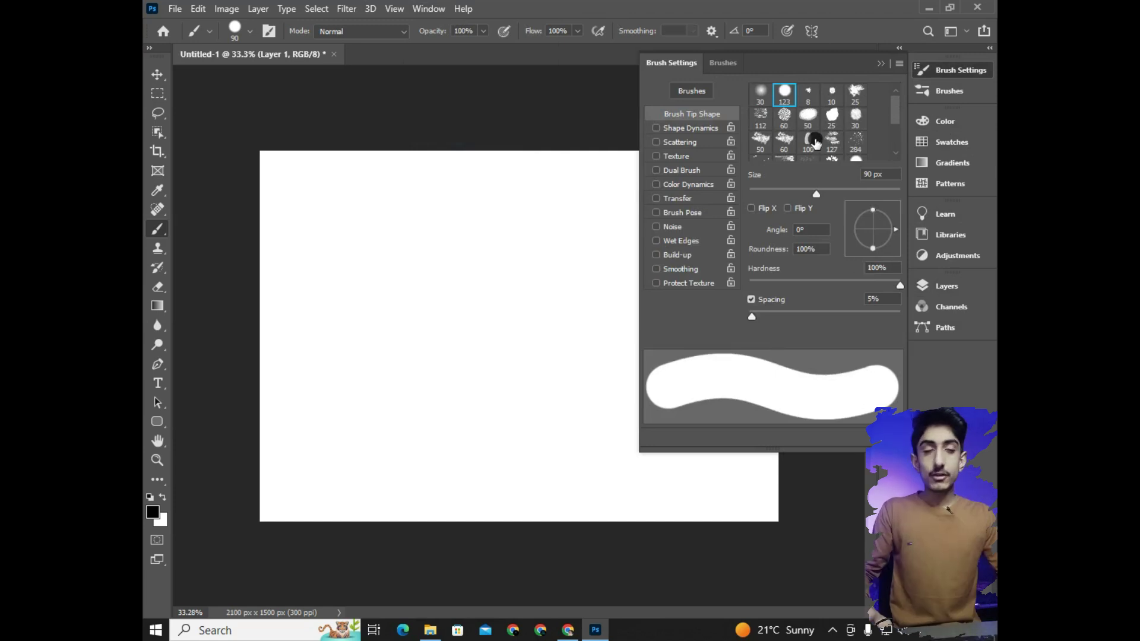
{"action": "left_click", "coordinate": [723, 62]}
{"action": "left_click", "coordinate": [408, 9]}
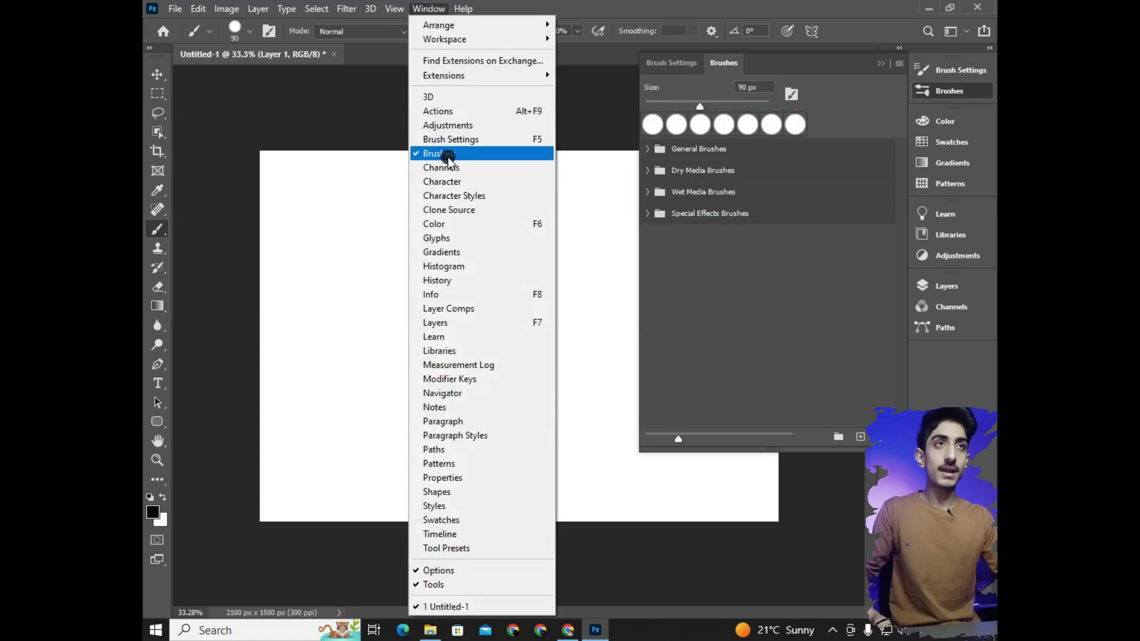
{"action": "left_click", "coordinate": [632, 59]}
{"action": "left_click", "coordinate": [429, 8]}
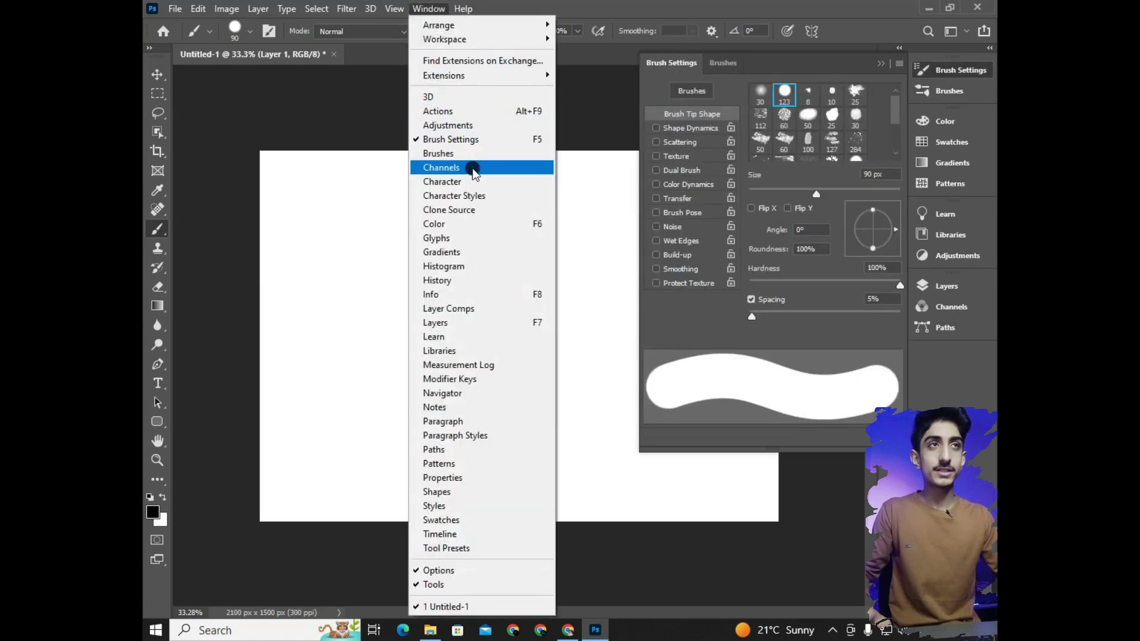
{"action": "left_click", "coordinate": [763, 66]}
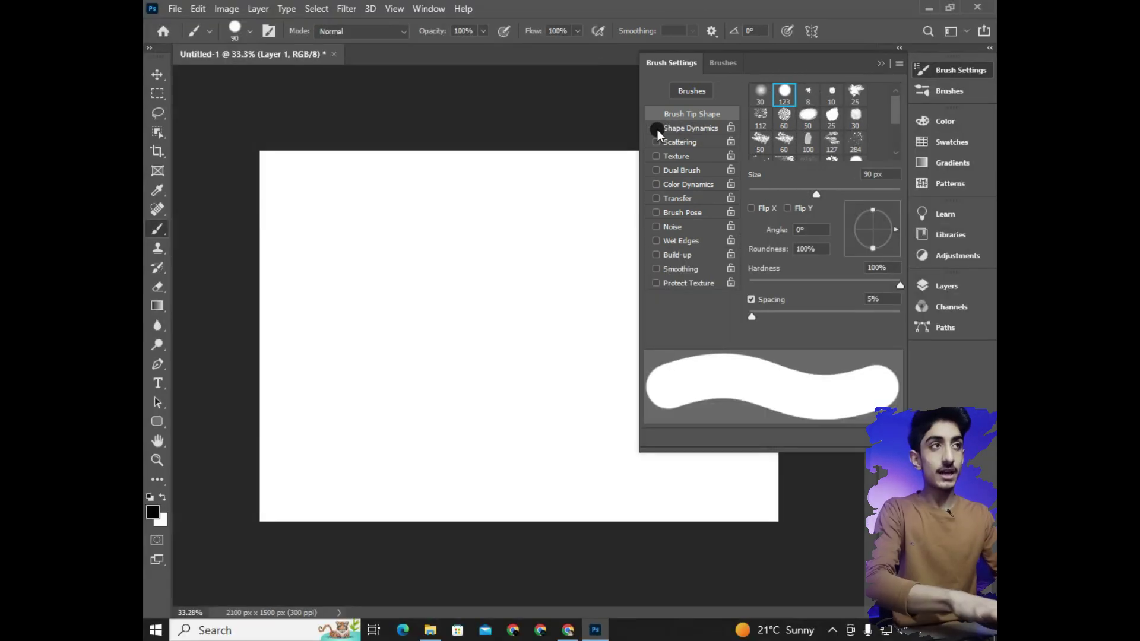
{"action": "left_click", "coordinate": [657, 129]}
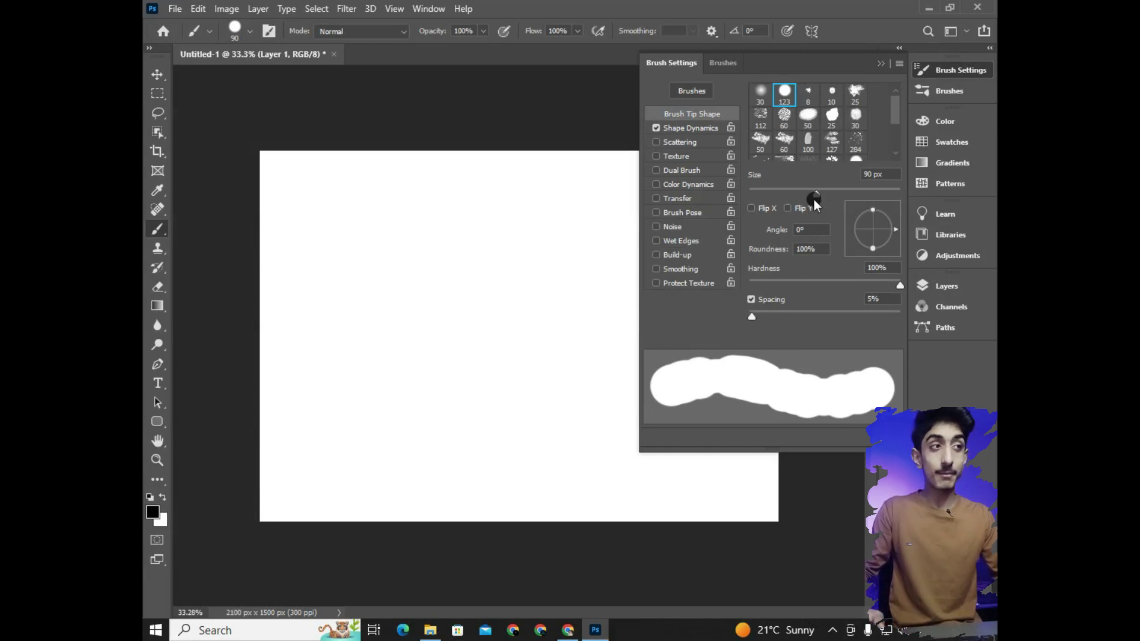
Paint test strokes at about 97%, tight, and wide brush spacings after resizing the tip
{"action": "left_click_drag", "start_coordinate": [817, 194], "coordinate": [768, 202]}
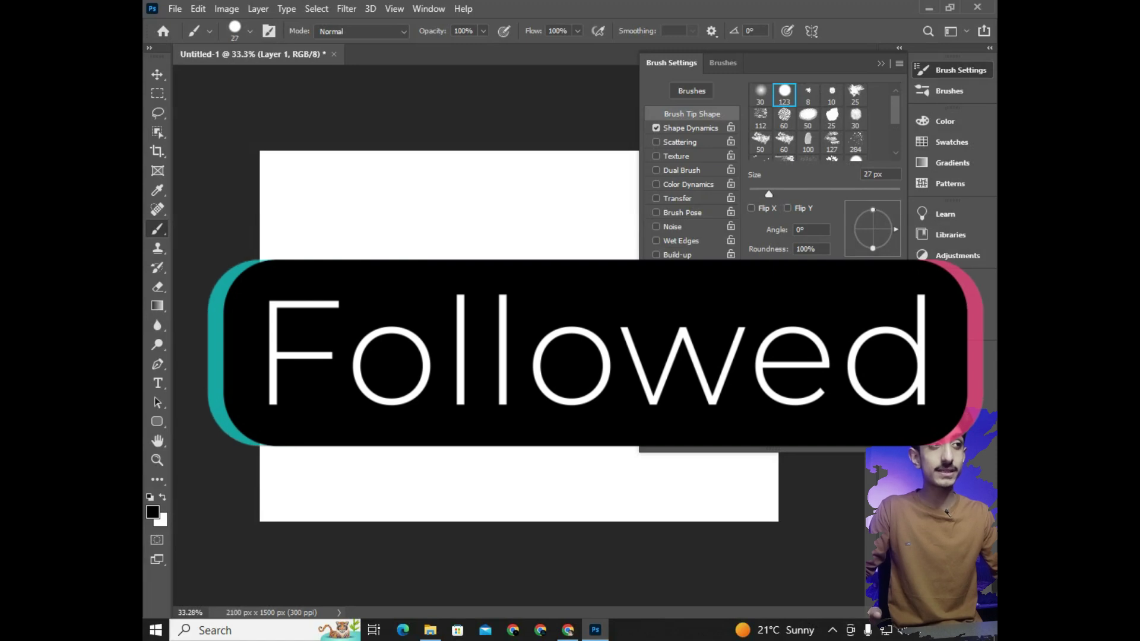
{"action": "mouse_move", "coordinate": [842, 312]}
{"action": "left_mouse_down"}
{"action": "mouse_move", "coordinate": [810, 316]}
{"action": "mouse_move", "coordinate": [821, 316]}
{"action": "left_mouse_up"}
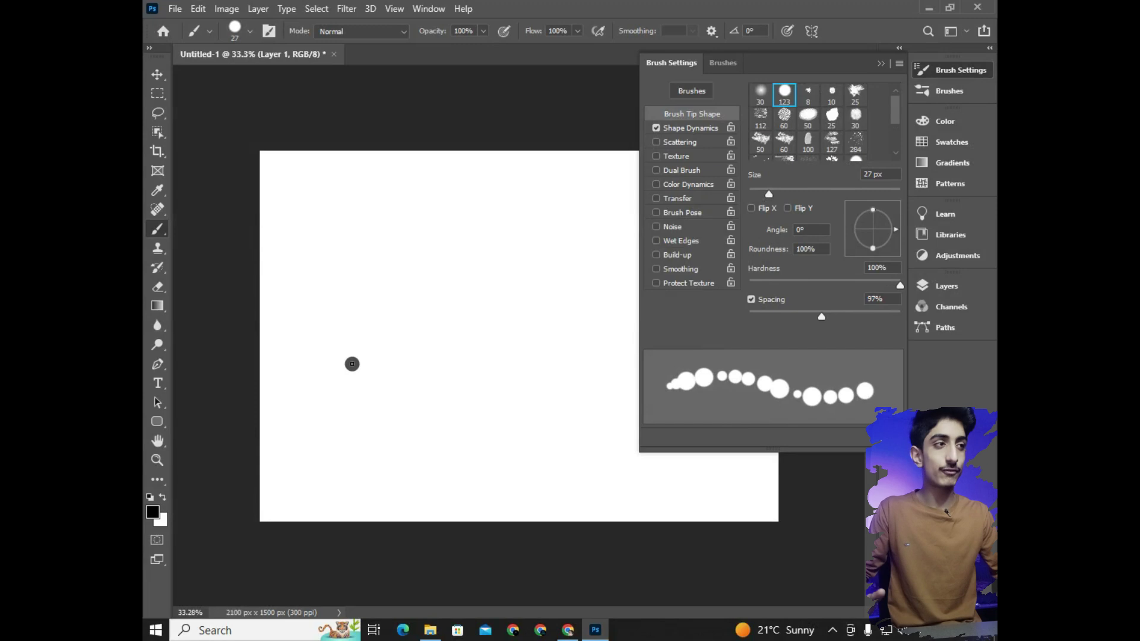
{"action": "left_click_drag", "start_coordinate": [768, 195], "coordinate": [787, 195]}
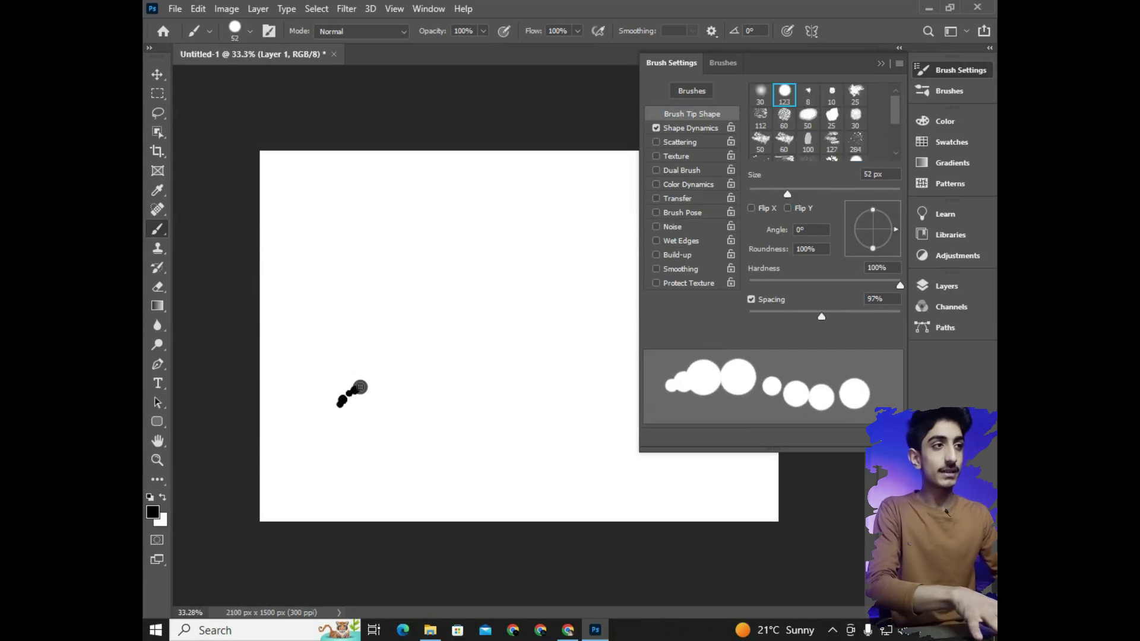
{"action": "left_click_drag", "start_coordinate": [360, 387], "coordinate": [550, 267]}
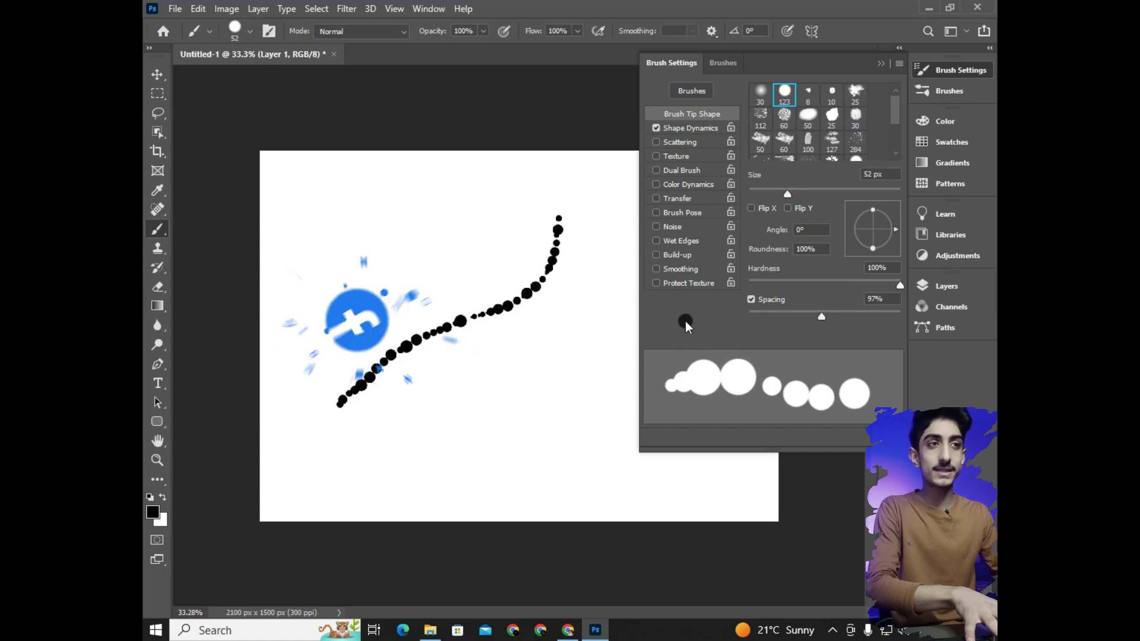
{"action": "left_click_drag", "start_coordinate": [822, 317], "coordinate": [751, 317]}
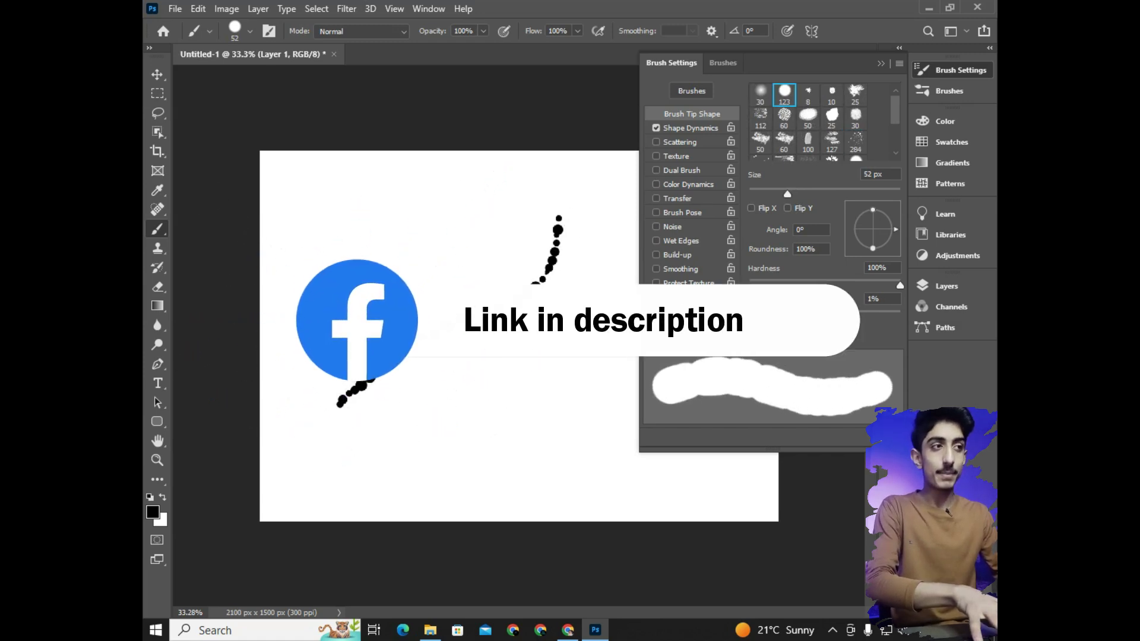
{"action": "left_click_drag", "start_coordinate": [369, 463], "coordinate": [420, 433]}
{"action": "mouse_move", "coordinate": [748, 317]}
{"action": "left_mouse_down"}
{"action": "mouse_move", "coordinate": [870, 316]}
{"action": "mouse_move", "coordinate": [839, 316]}
{"action": "left_mouse_up"}
{"action": "mouse_move", "coordinate": [313, 337]}
{"action": "left_mouse_down"}
{"action": "mouse_move", "coordinate": [458, 247]}
{"action": "mouse_move", "coordinate": [502, 194]}
{"action": "left_mouse_up"}
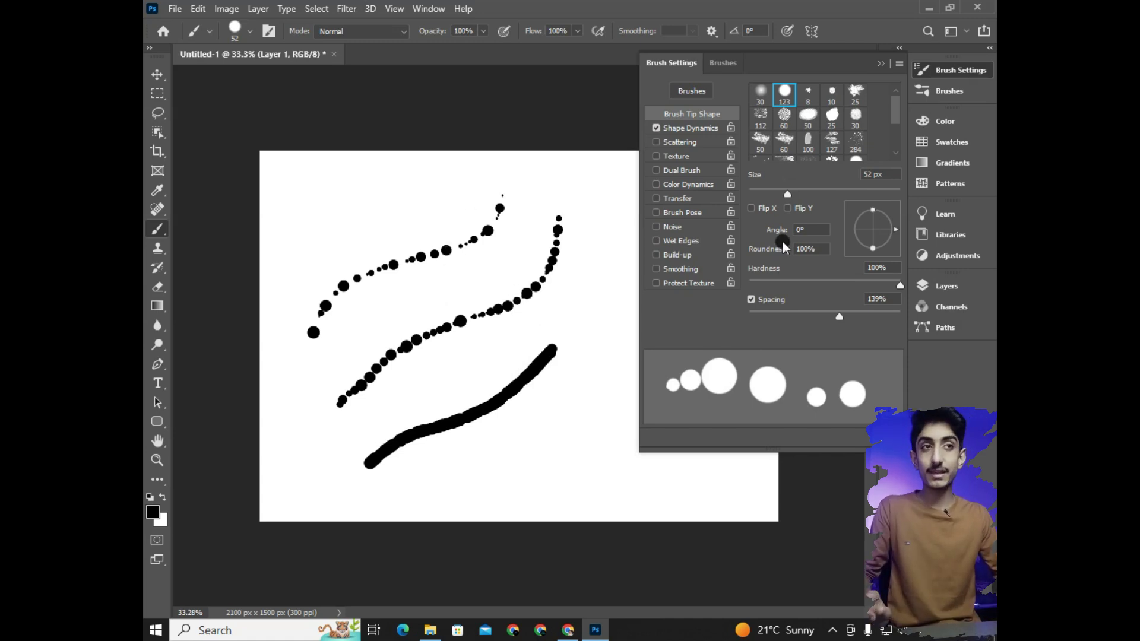
Set the tip angle to -81° and hardness to 16%, then paint a soft dotted stroke
{"action": "mouse_move", "coordinate": [883, 237]}
{"action": "left_mouse_down"}
{"action": "mouse_move", "coordinate": [814, 285]}
{"action": "mouse_move", "coordinate": [774, 286]}
{"action": "left_mouse_up"}
{"action": "mouse_move", "coordinate": [479, 461]}
{"action": "left_mouse_down"}
{"action": "mouse_move", "coordinate": [521, 428]}
{"action": "mouse_move", "coordinate": [622, 256]}
{"action": "left_mouse_up"}
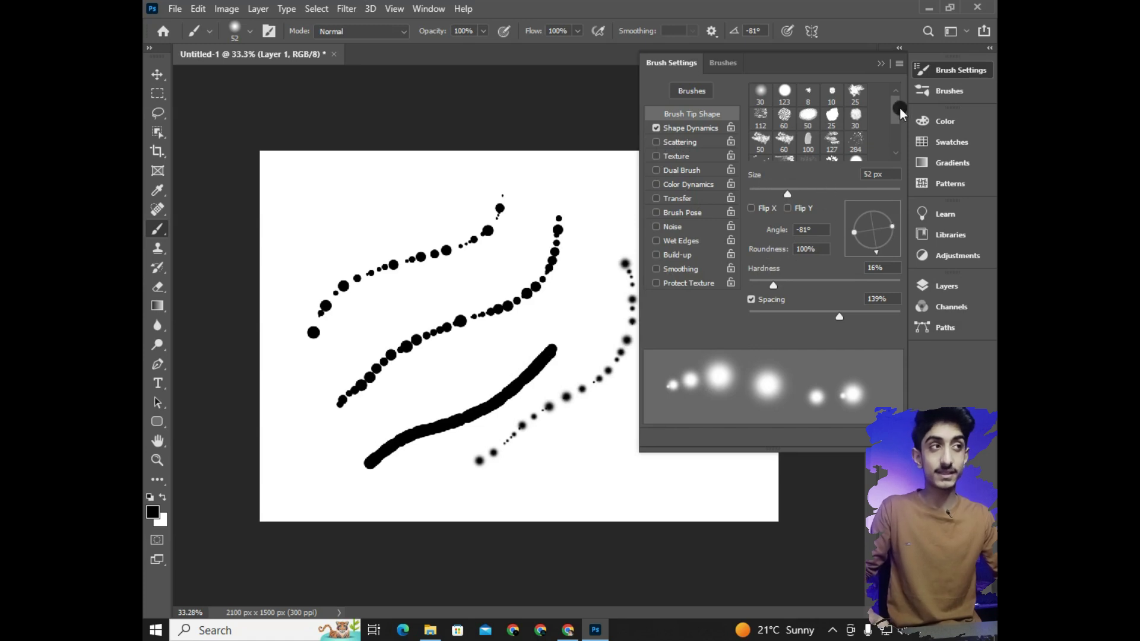
{"action": "left_click_drag", "start_coordinate": [897, 112], "coordinate": [897, 95]}
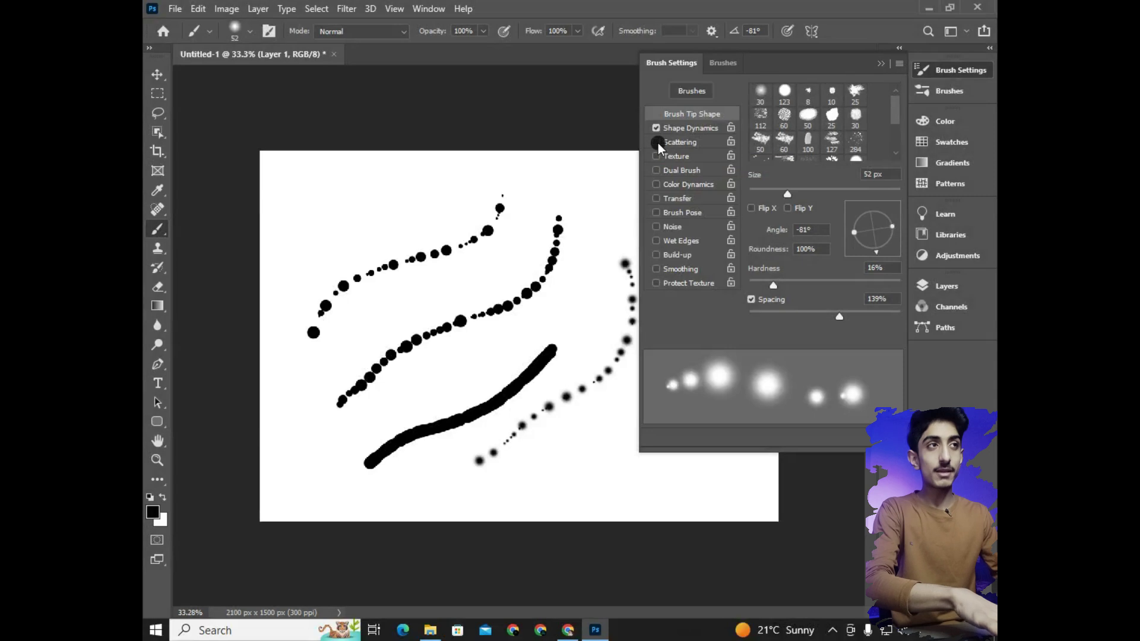
Enable Scattering, raise scatter to 446%, clear the canvas, and paint a heavily scattered stroke
{"action": "left_click", "coordinate": [680, 142]}
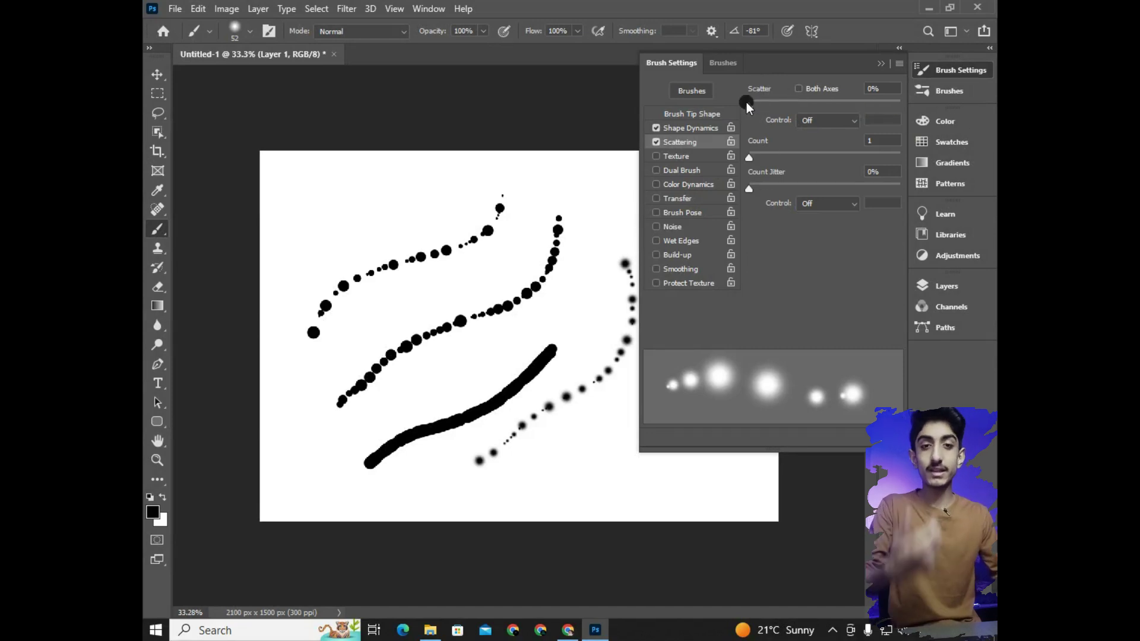
{"action": "mouse_move", "coordinate": [748, 105]}
{"action": "left_mouse_down"}
{"action": "mouse_move", "coordinate": [840, 109]}
{"action": "mouse_move", "coordinate": [747, 107]}
{"action": "left_mouse_up"}
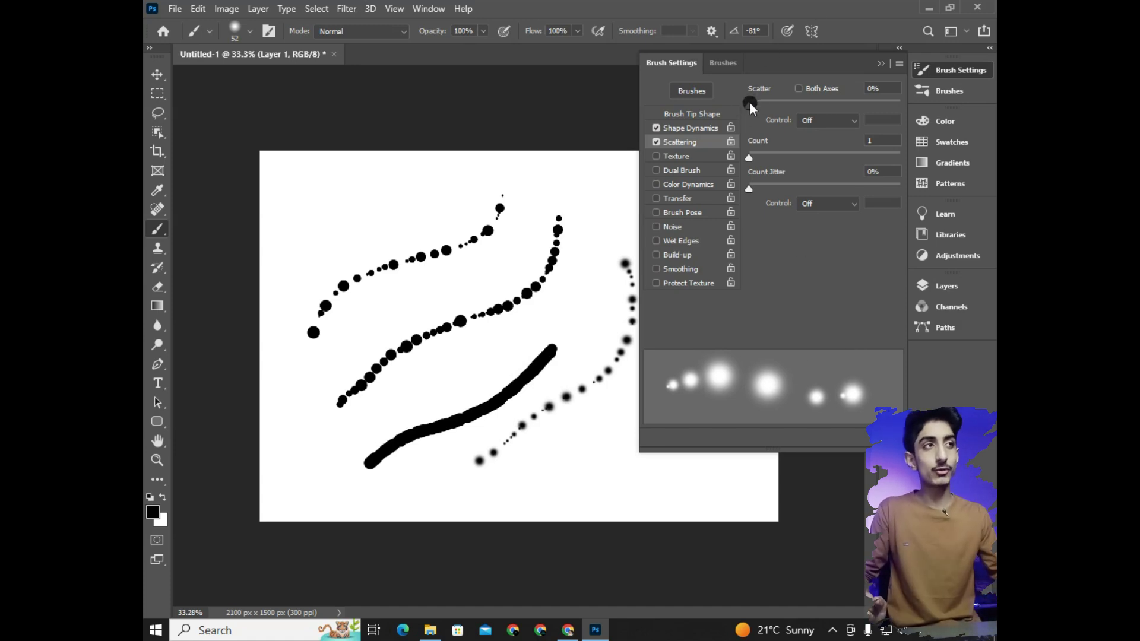
{"action": "left_click_drag", "start_coordinate": [750, 102], "coordinate": [816, 105]}
{"action": "key", "text": "ctrl+a"}
{"action": "key", "text": "Delete"}
{"action": "left_click_drag", "start_coordinate": [293, 374], "coordinate": [442, 199]}
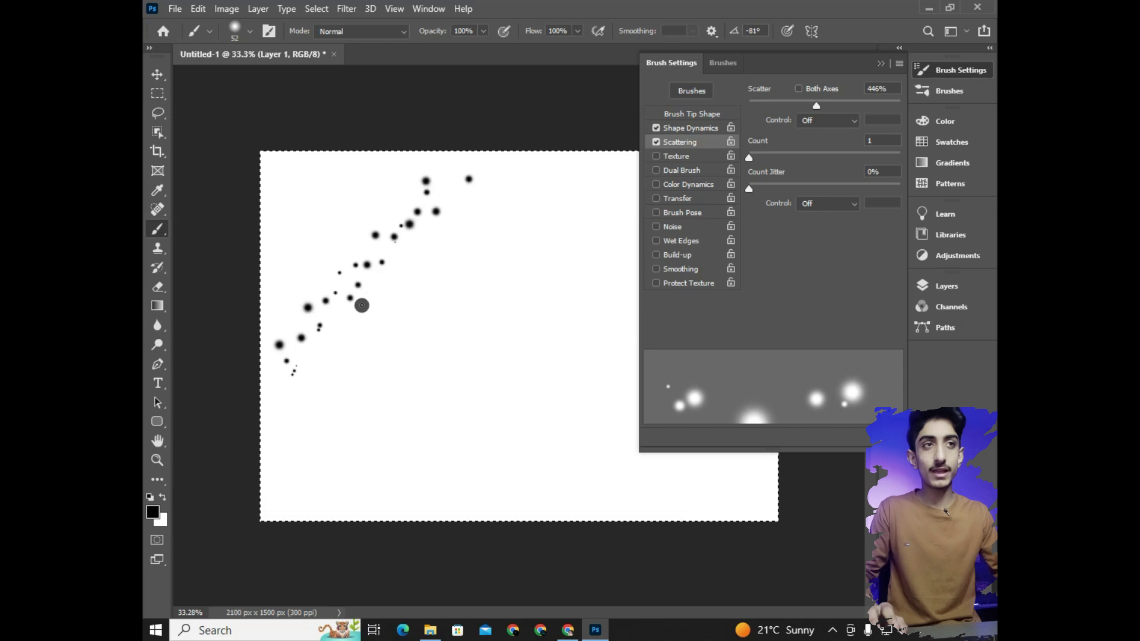
Reduce scatter to 0%, clear the canvas, and test a Count of 5 before returning it to 1
{"action": "left_click_drag", "start_coordinate": [816, 106], "coordinate": [749, 102]}
{"action": "left_click_drag", "start_coordinate": [364, 417], "coordinate": [527, 242]}
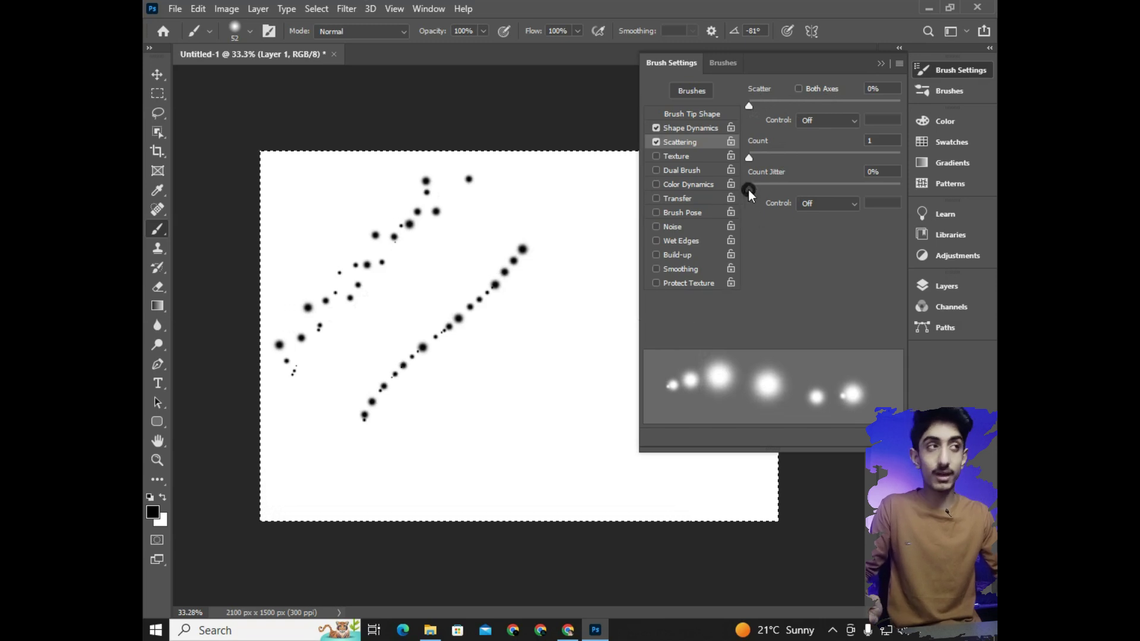
{"action": "key", "text": "Delete"}
{"action": "key", "text": "ctrl+d"}
{"action": "left_click_drag", "start_coordinate": [749, 158], "coordinate": [788, 159]}
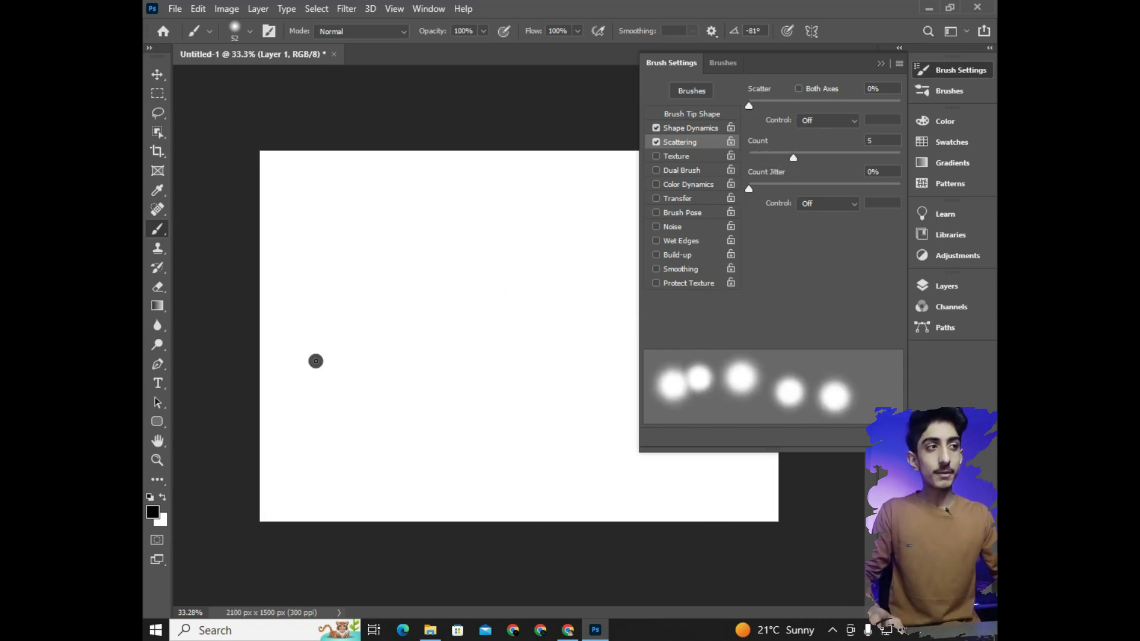
{"action": "left_click_drag", "start_coordinate": [303, 353], "coordinate": [504, 202]}
{"action": "mouse_move", "coordinate": [793, 157]}
{"action": "left_mouse_down"}
{"action": "mouse_move", "coordinate": [749, 158]}
{"action": "mouse_move", "coordinate": [788, 187]}
{"action": "left_mouse_up"}
{"action": "key", "text": "ctrl+z"}
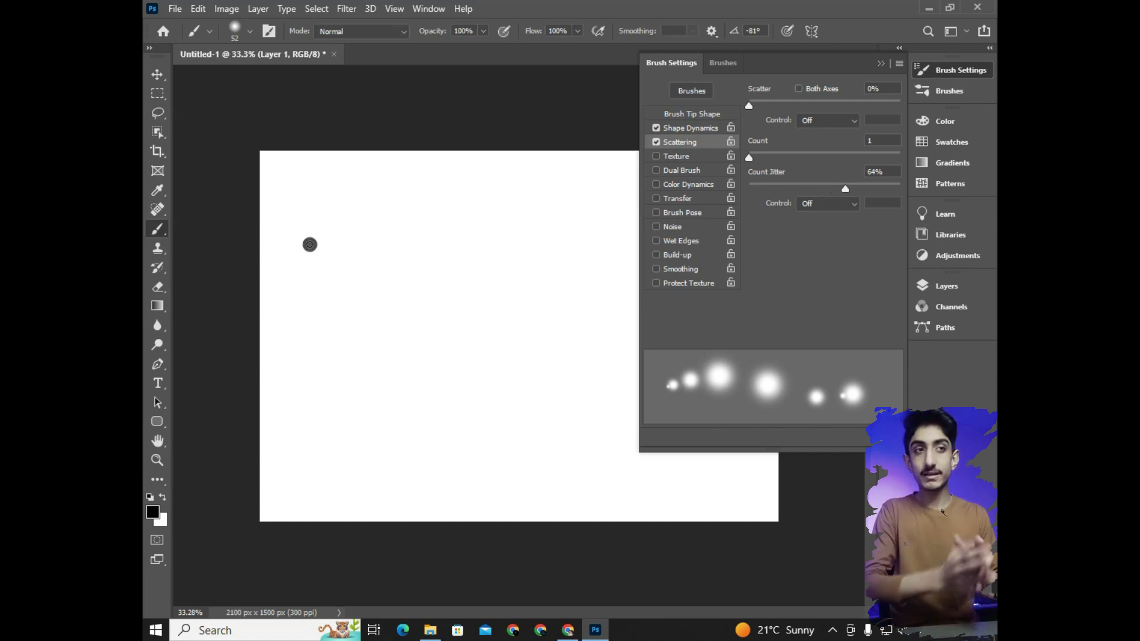
Paint three comparison strokes while varying Count Jitter, finishing at 100%
{"action": "left_click_drag", "start_coordinate": [307, 330], "coordinate": [533, 177]}
{"action": "left_click_drag", "start_coordinate": [805, 191], "coordinate": [750, 189]}
{"action": "left_click_drag", "start_coordinate": [325, 396], "coordinate": [560, 226]}
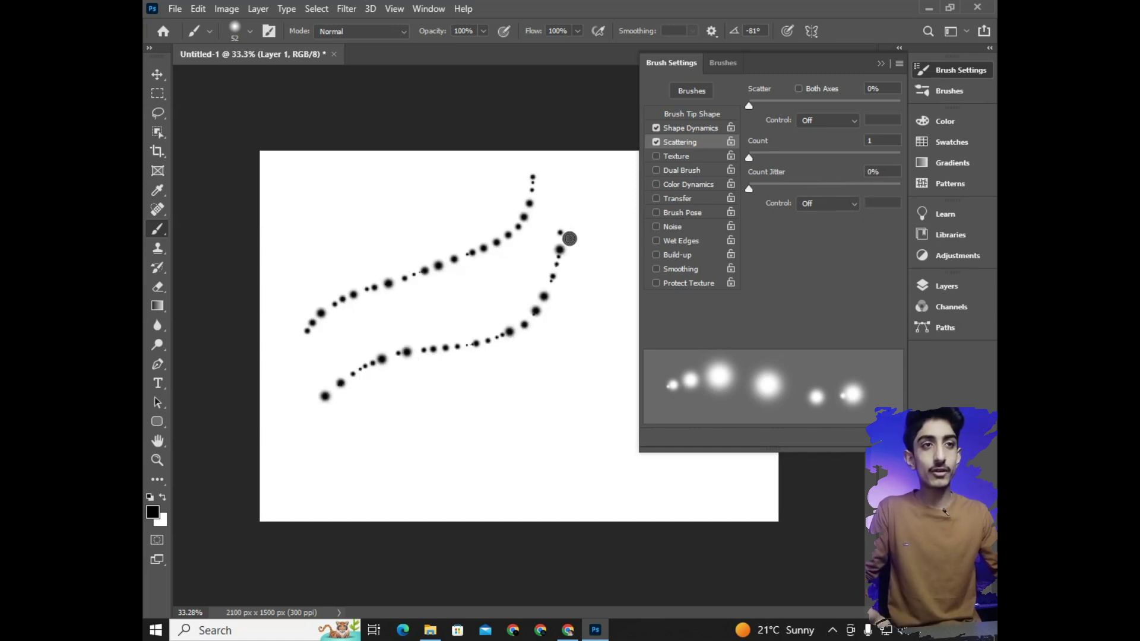
{"action": "mouse_move", "coordinate": [370, 453]}
{"action": "left_mouse_down"}
{"action": "mouse_move", "coordinate": [588, 350]}
{"action": "mouse_move", "coordinate": [605, 218]}
{"action": "left_mouse_up"}
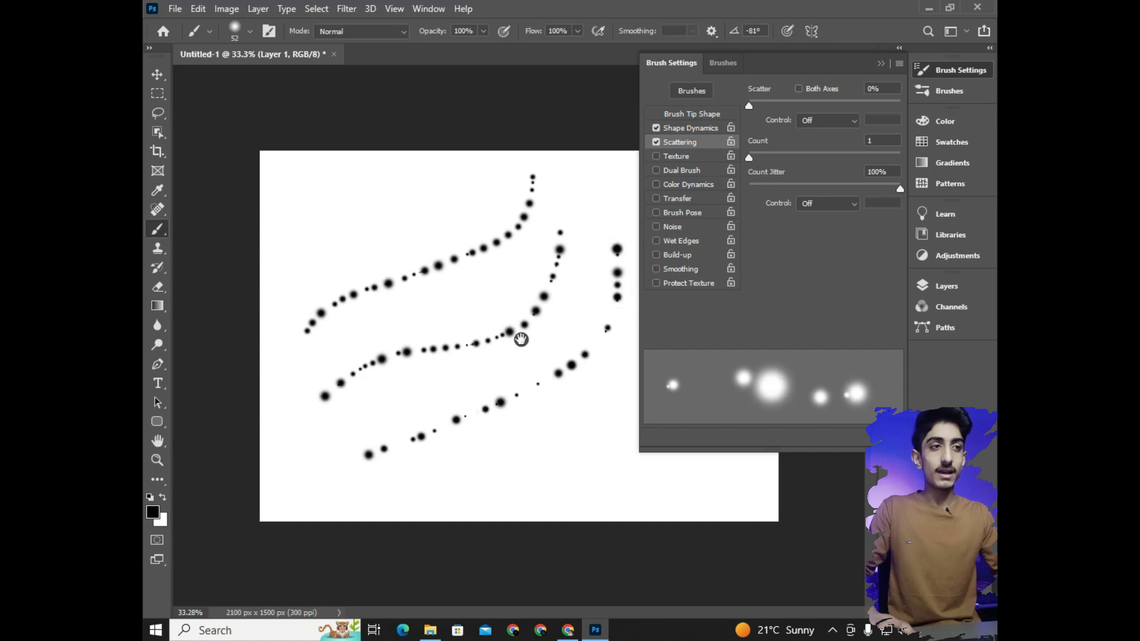
{"action": "scroll", "coordinate": [505, 349], "scroll_direction": "up", "scroll_amount": 2}
{"action": "left_click_drag", "start_coordinate": [539, 424], "coordinate": [457, 402]}
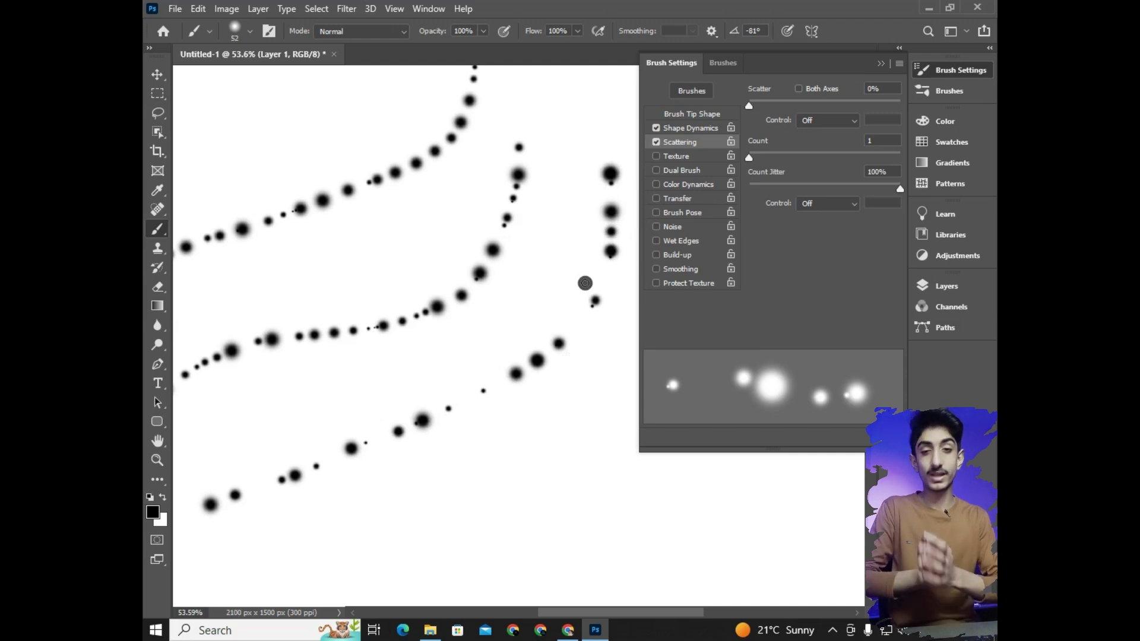
Set the Count Jitter control to Fade with 25 steps
{"action": "left_click", "coordinate": [850, 203]}
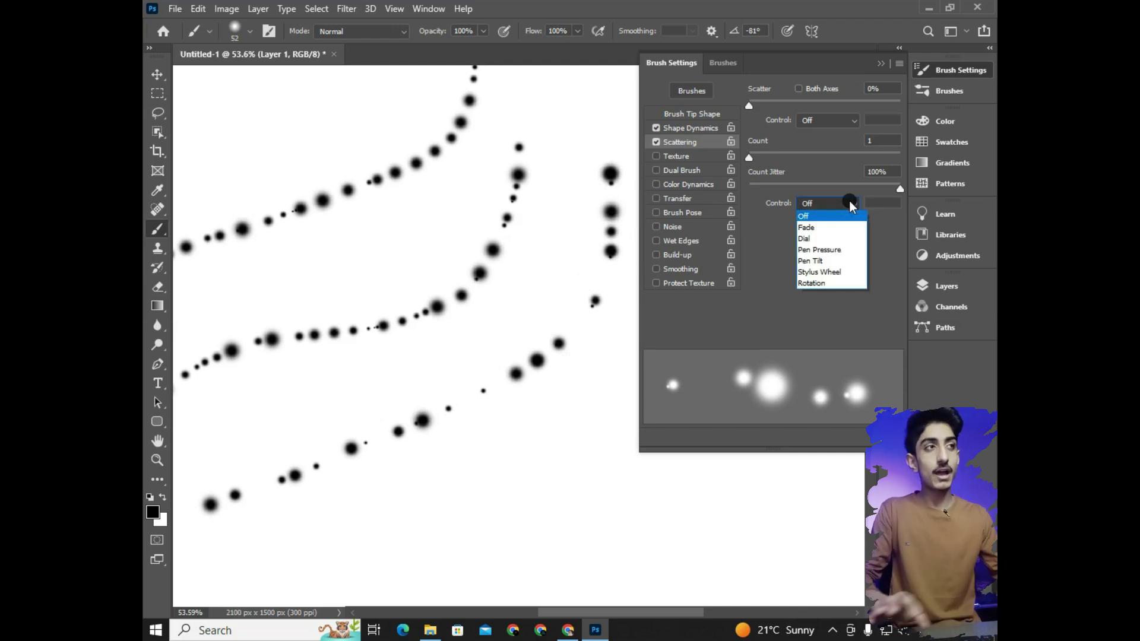
{"action": "left_click", "coordinate": [807, 227]}
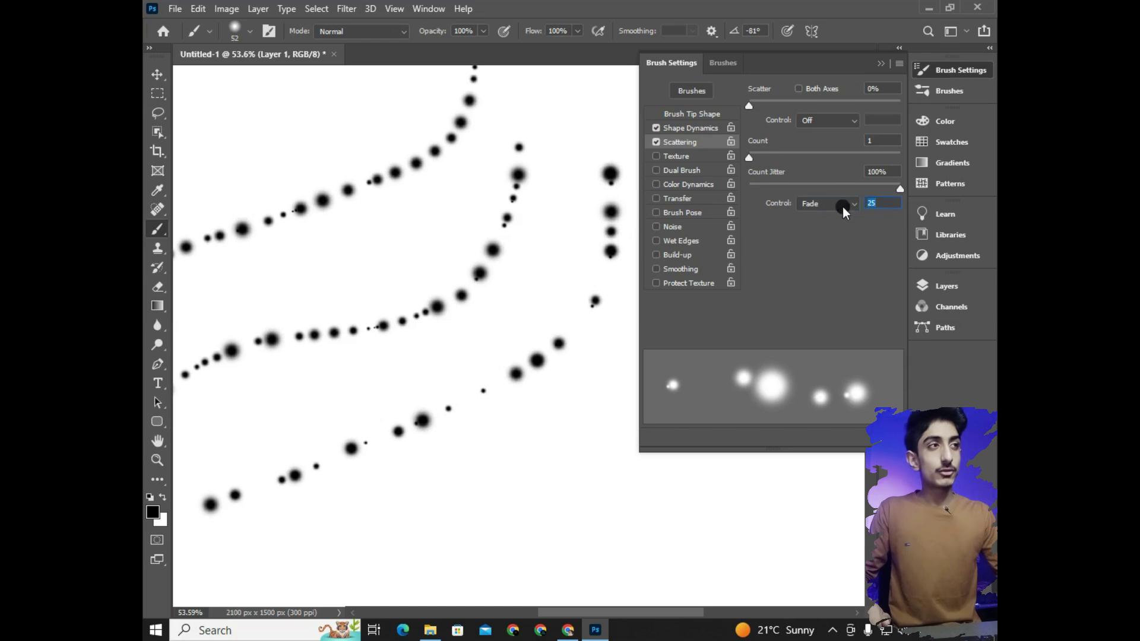
{"action": "left_click", "coordinate": [846, 206]}
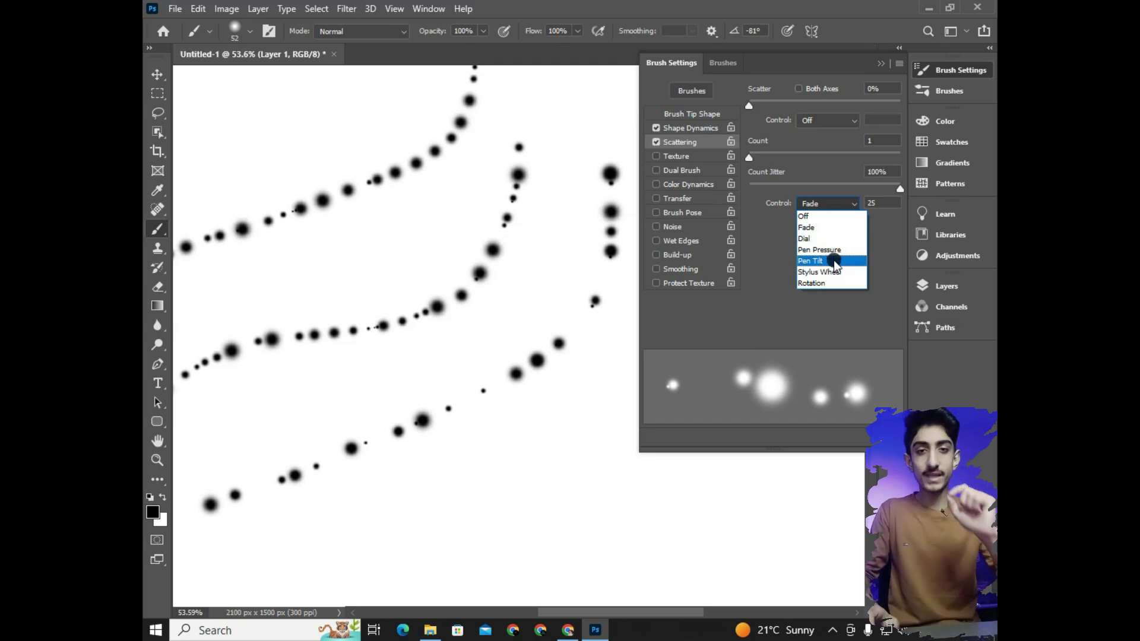
{"action": "left_click", "coordinate": [813, 317]}
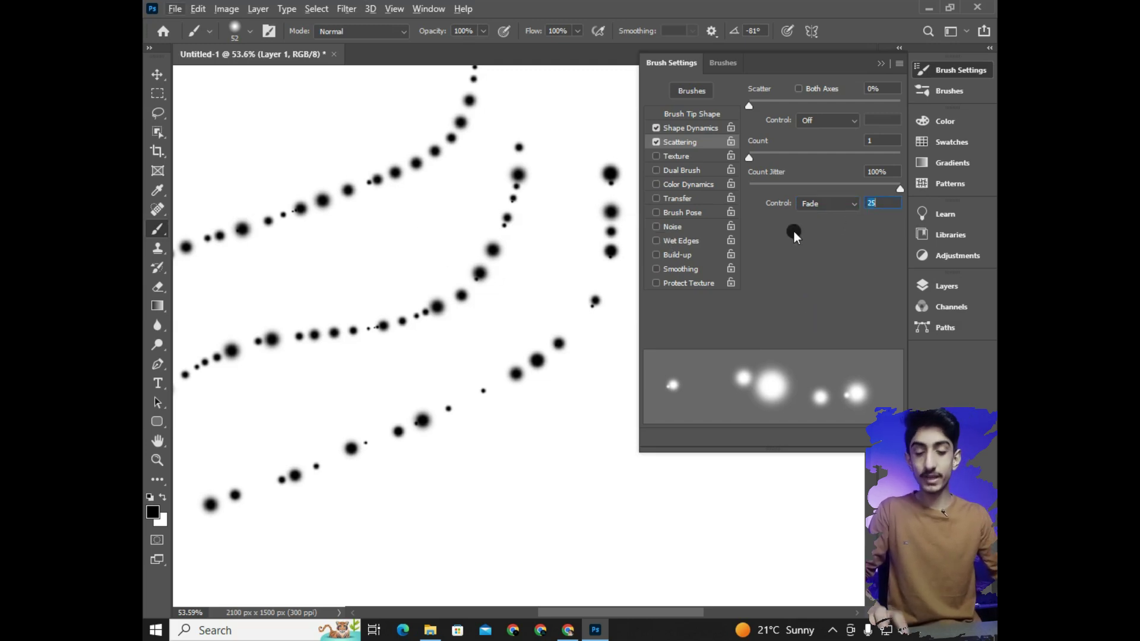
Preview Texture and Dual Brush, then enable Color Dynamics with 23% Foreground/Background Jitter
{"action": "scroll", "coordinate": [464, 330], "scroll_direction": "down", "scroll_amount": 3}
{"action": "left_click", "coordinate": [687, 158]}
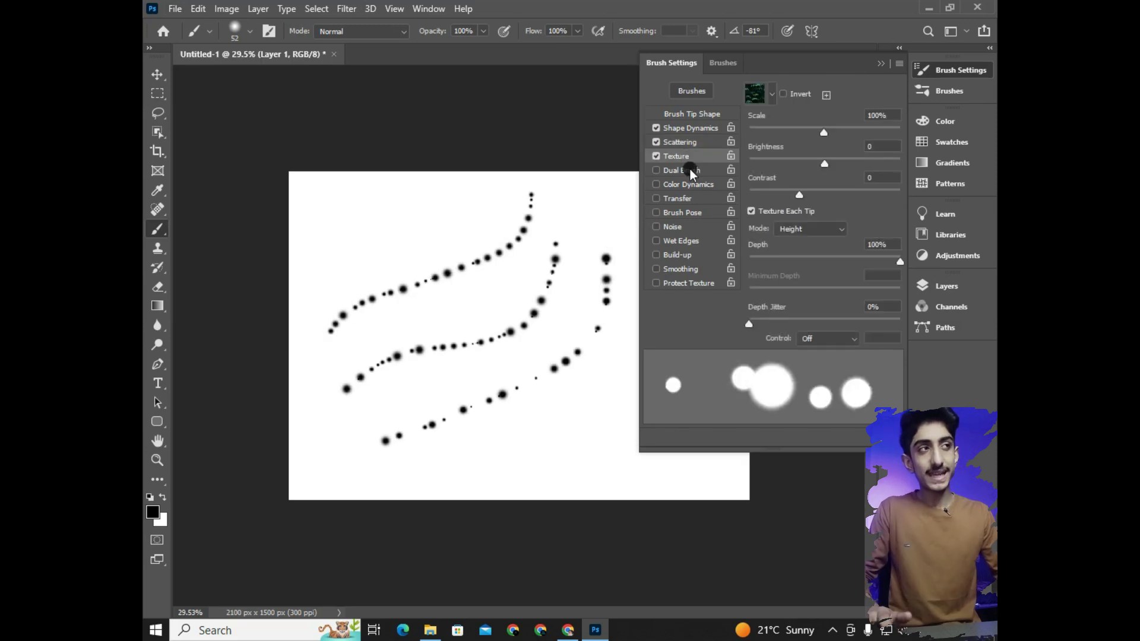
{"action": "left_click", "coordinate": [692, 171]}
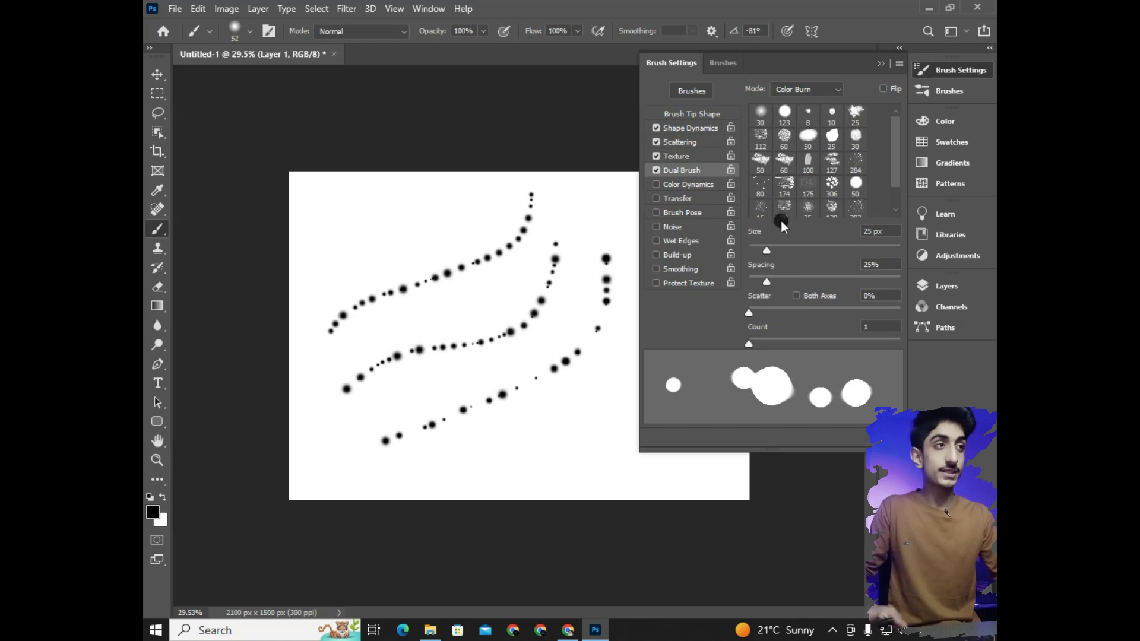
{"action": "left_click", "coordinate": [688, 184]}
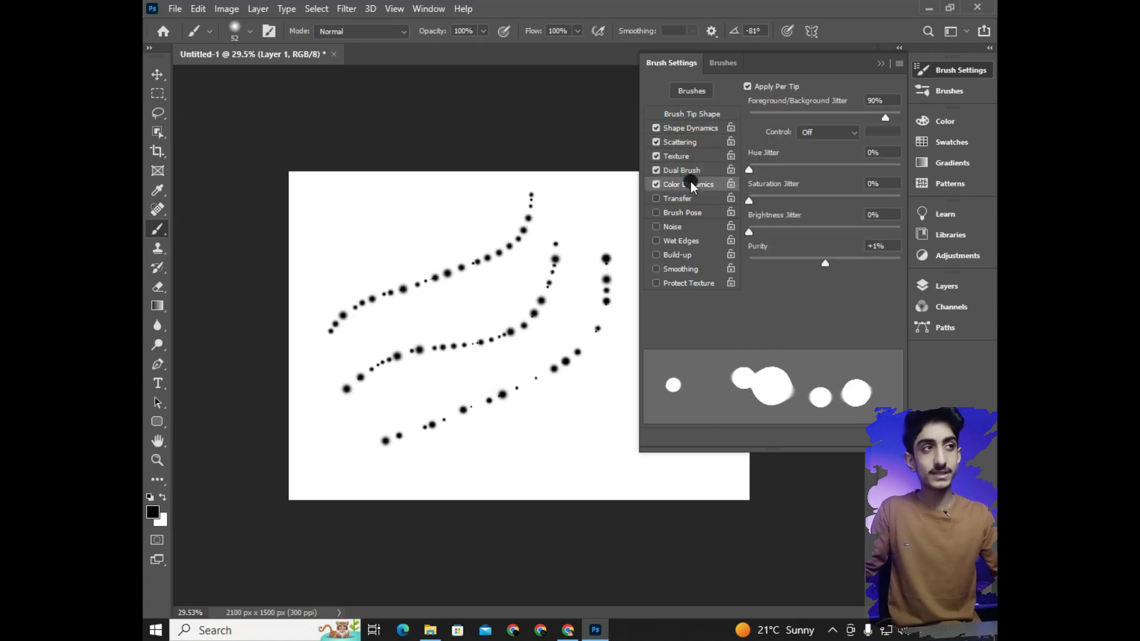
{"action": "left_click", "coordinate": [656, 171]}
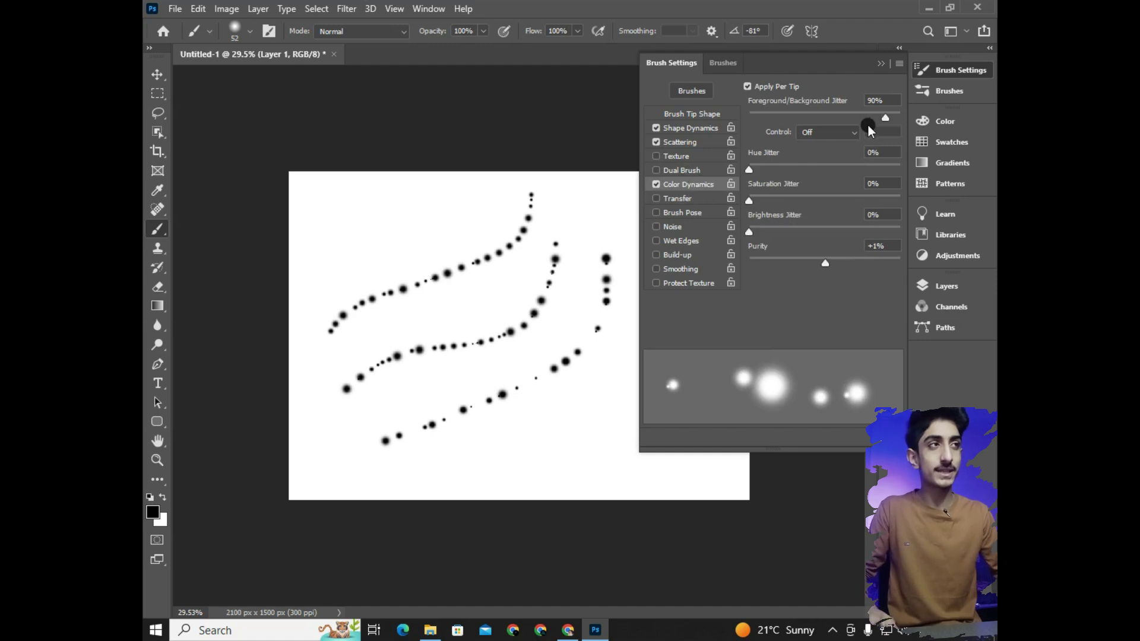
{"action": "left_click_drag", "start_coordinate": [885, 116], "coordinate": [782, 116]}
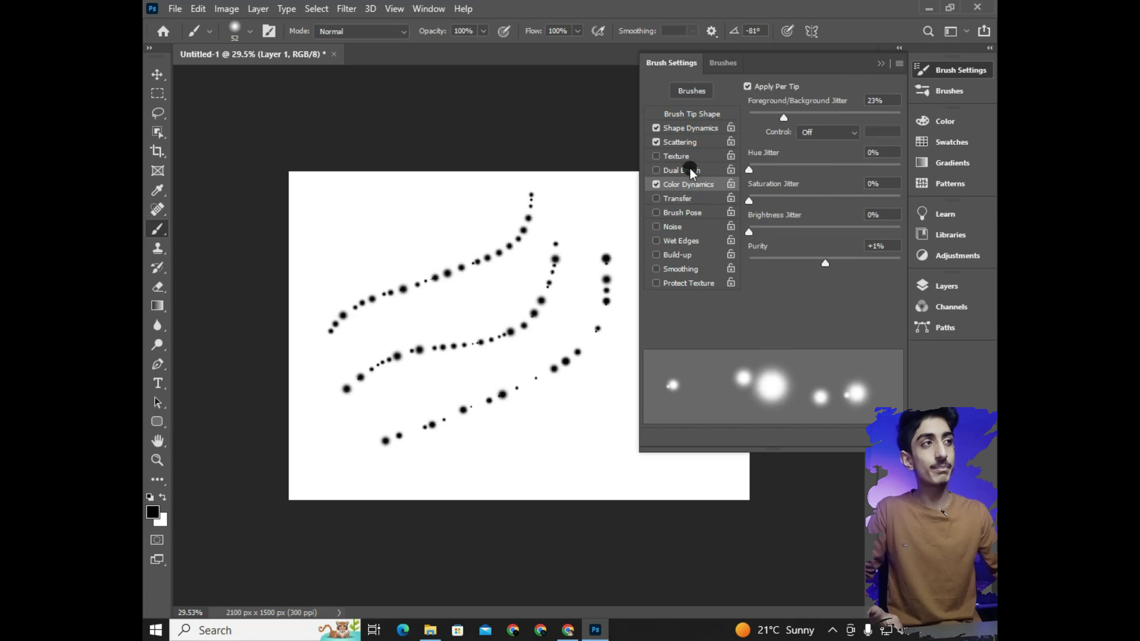
Set the foreground colour to purple #6000cc
{"action": "left_click", "coordinate": [153, 513]}
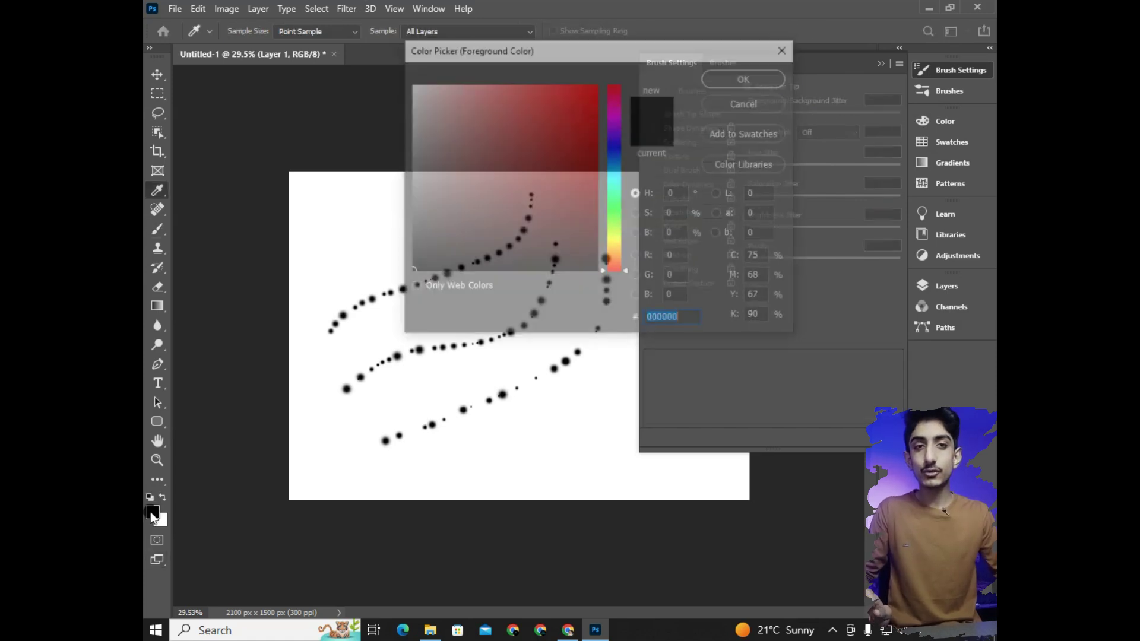
{"action": "left_click", "coordinate": [597, 121]}
{"action": "mouse_move", "coordinate": [614, 104]}
{"action": "left_mouse_down"}
{"action": "mouse_move", "coordinate": [618, 152]}
{"action": "mouse_move", "coordinate": [620, 136]}
{"action": "left_mouse_up"}
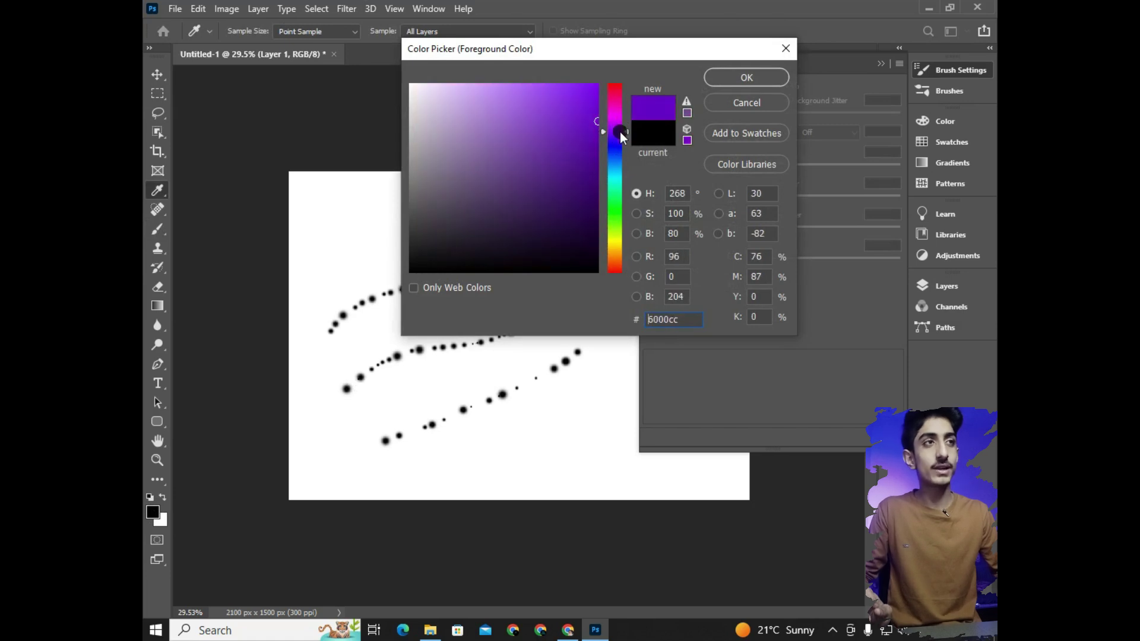
{"action": "left_click", "coordinate": [711, 78]}
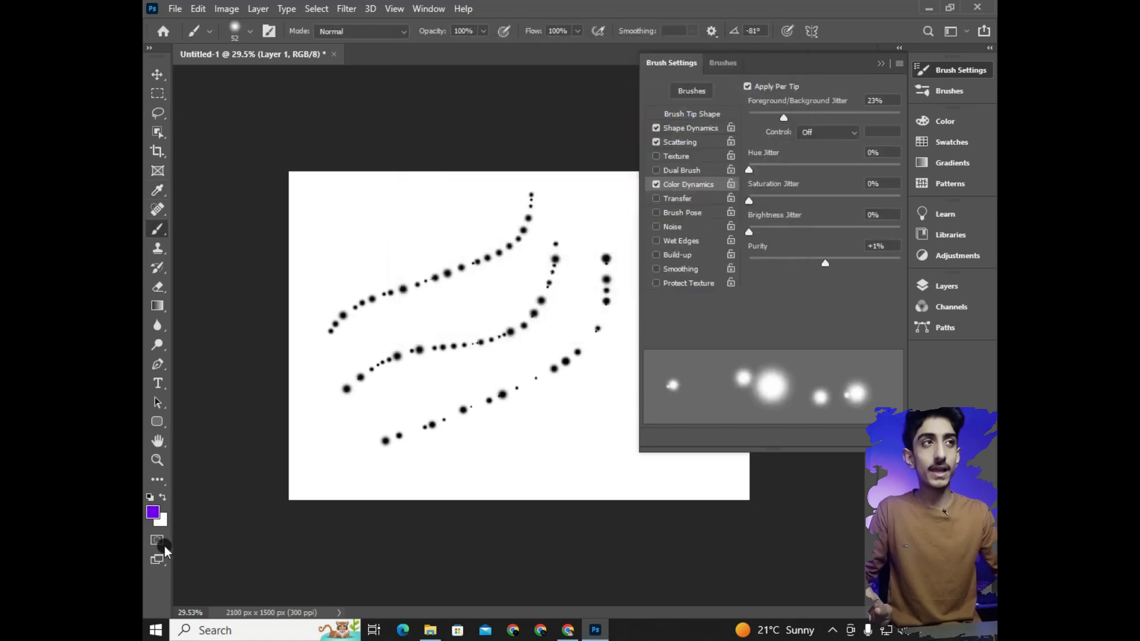
Set the background colour to violet-blue #471cff
{"action": "left_click", "coordinate": [160, 522]}
{"action": "left_click_drag", "start_coordinate": [614, 145], "coordinate": [619, 141]}
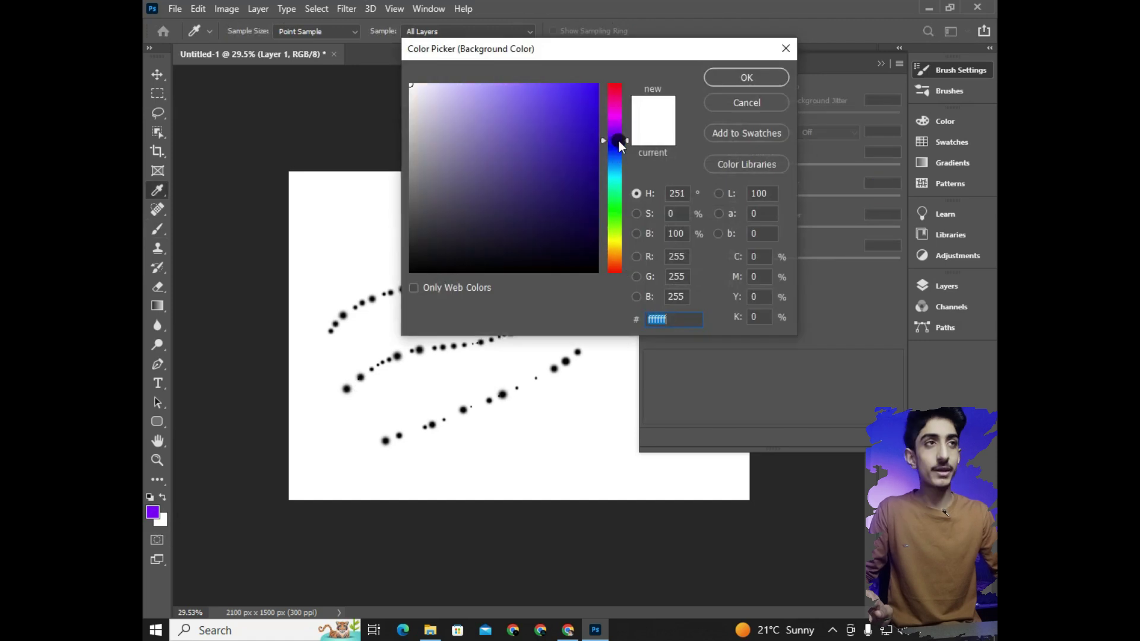
{"action": "left_click_drag", "start_coordinate": [522, 96], "coordinate": [577, 84]}
{"action": "left_click", "coordinate": [749, 78]}
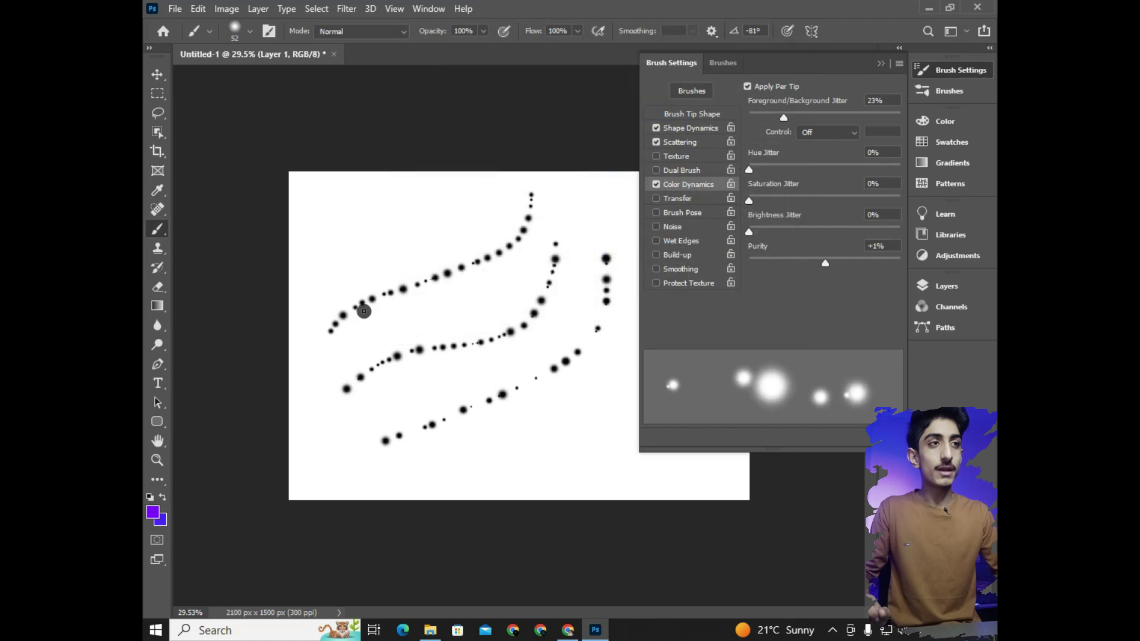
{"action": "key", "text": "ctrl+a"}
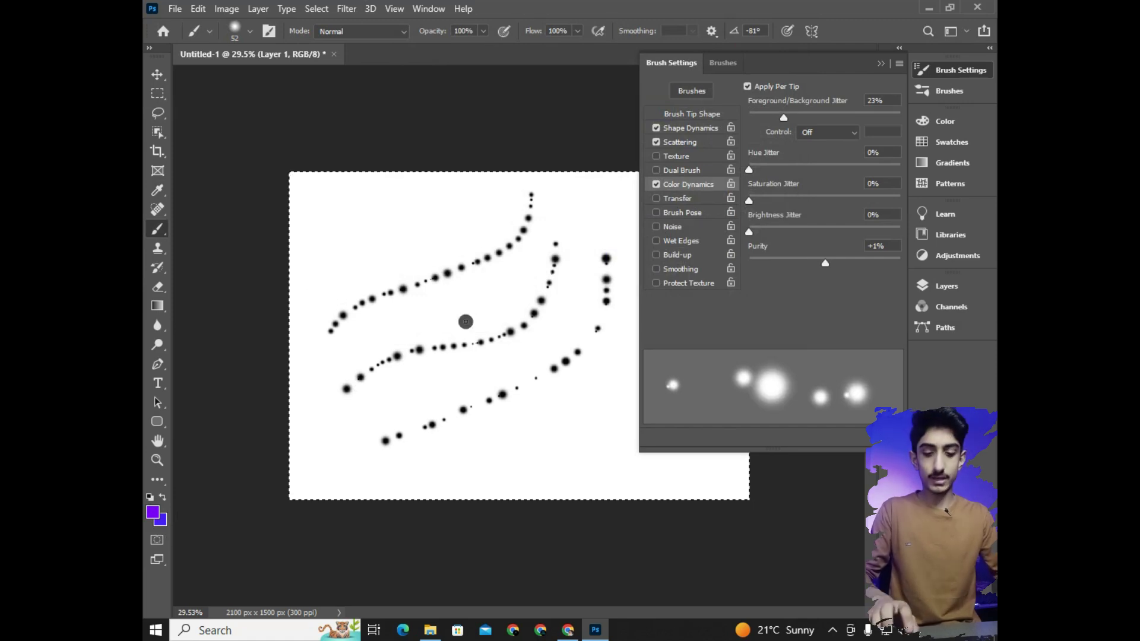
{"action": "key", "text": "Delete"}
{"action": "key", "text": "ctrl+d"}
{"action": "key", "text": "bracketright"}
{"action": "key", "text": "bracketright"}
{"action": "key", "text": "bracketright"}
{"action": "key", "text": "ctrl+0"}
{"action": "mouse_move", "coordinate": [268, 339]}
{"action": "left_mouse_down"}
{"action": "mouse_move", "coordinate": [384, 208]}
{"action": "mouse_move", "coordinate": [392, 160]}
{"action": "left_mouse_up"}
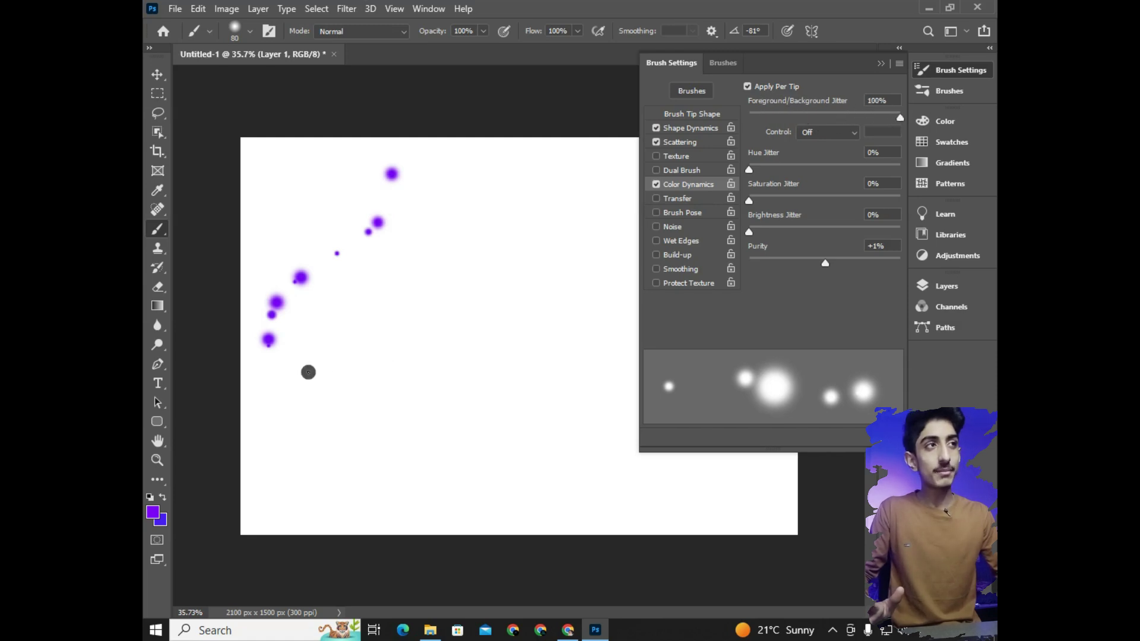
{"action": "mouse_move", "coordinate": [303, 375]}
{"action": "left_mouse_down"}
{"action": "mouse_move", "coordinate": [453, 247]}
{"action": "mouse_move", "coordinate": [470, 173]}
{"action": "left_mouse_up"}
{"action": "mouse_move", "coordinate": [301, 488]}
{"action": "left_mouse_down"}
{"action": "mouse_move", "coordinate": [506, 385]}
{"action": "mouse_move", "coordinate": [537, 209]}
{"action": "left_mouse_up"}
{"action": "left_click_drag", "start_coordinate": [839, 117], "coordinate": [700, 119]}
{"action": "mouse_move", "coordinate": [454, 471]}
{"action": "left_mouse_down"}
{"action": "mouse_move", "coordinate": [555, 428]}
{"action": "mouse_move", "coordinate": [608, 249]}
{"action": "mouse_move", "coordinate": [554, 189]}
{"action": "left_mouse_up"}
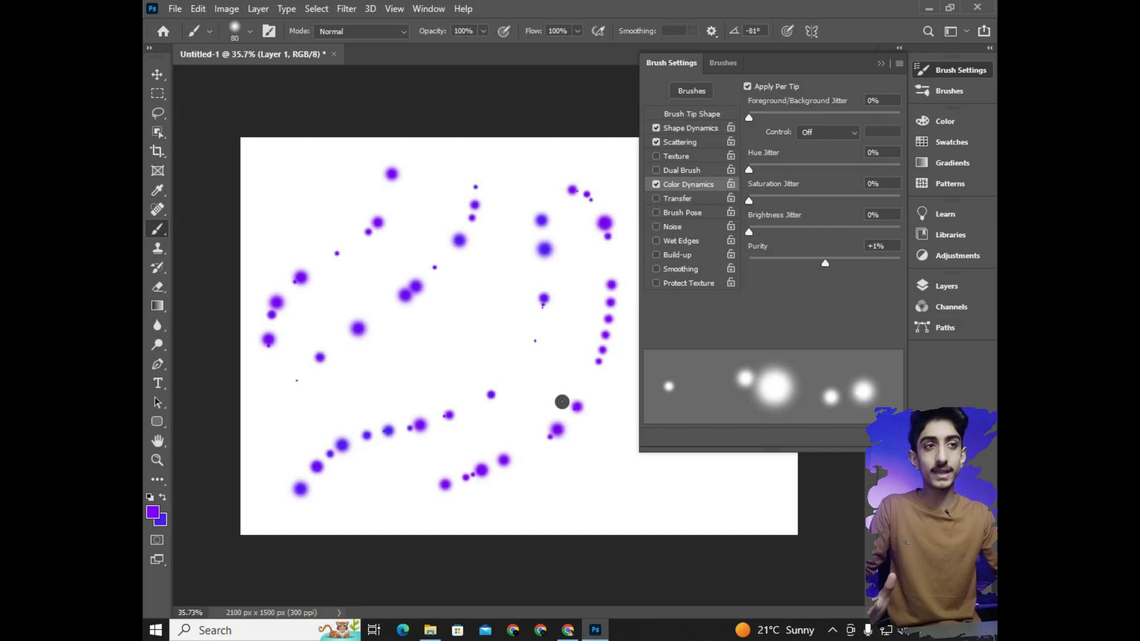
{"action": "scroll", "coordinate": [483, 382], "scroll_direction": "up", "scroll_amount": 2}
{"action": "scroll", "coordinate": [491, 382], "scroll_direction": "up", "scroll_amount": 2}
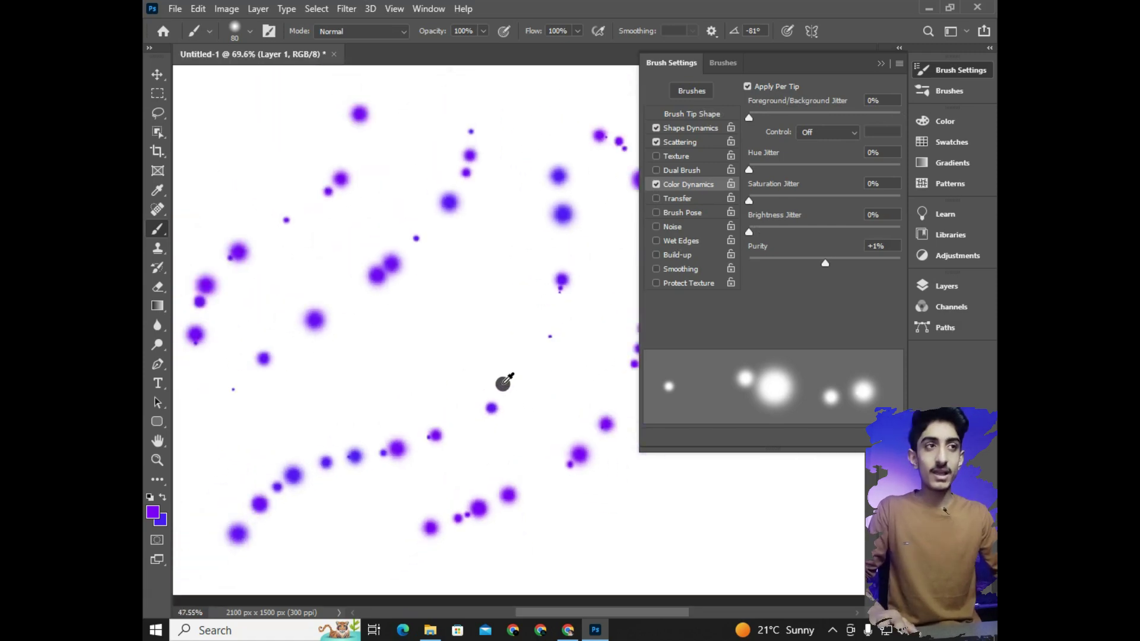
{"action": "scroll", "coordinate": [504, 357], "scroll_direction": "down", "scroll_amount": 2}
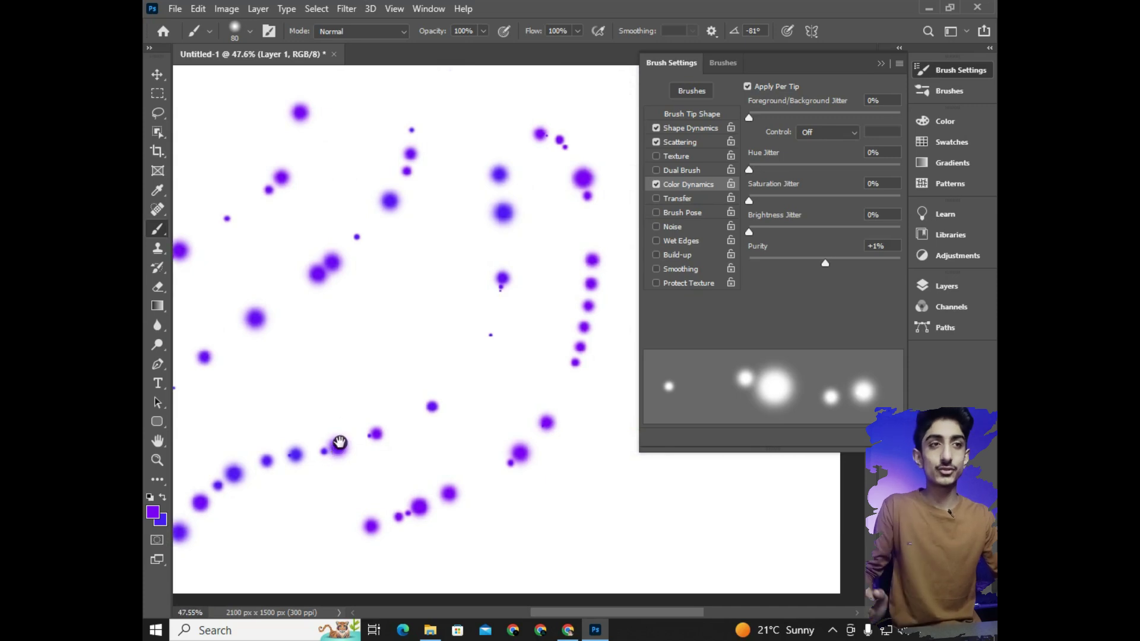
{"action": "left_click_drag", "start_coordinate": [339, 439], "coordinate": [340, 382]}
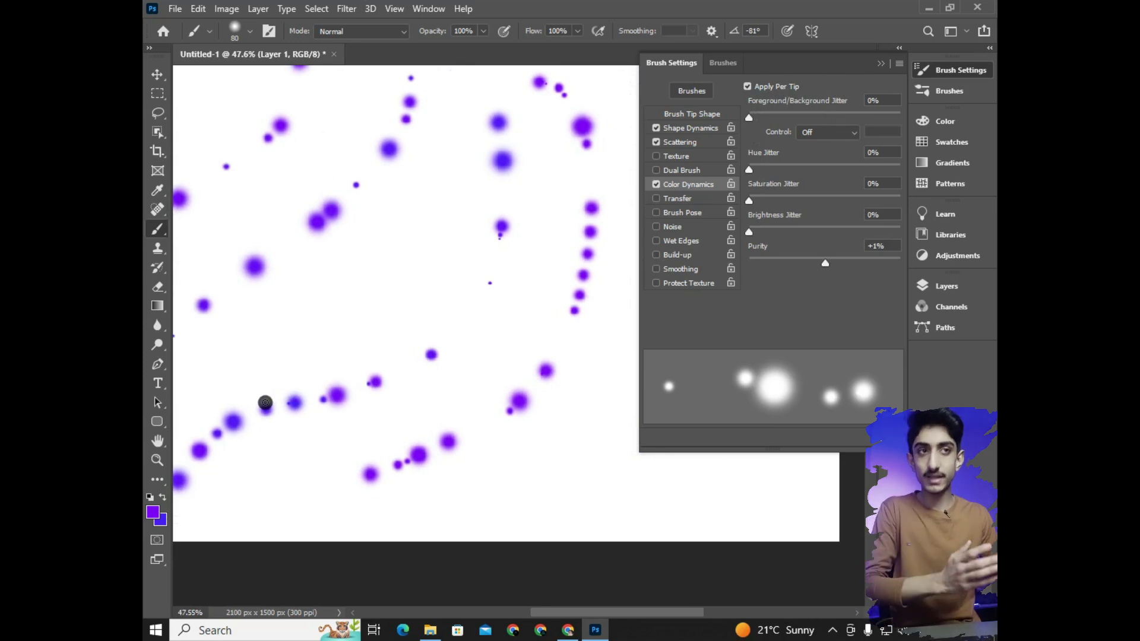
{"action": "scroll", "coordinate": [295, 372], "scroll_direction": "down", "scroll_amount": 1}
{"action": "scroll", "coordinate": [295, 372], "scroll_direction": "left", "scroll_amount": 1}
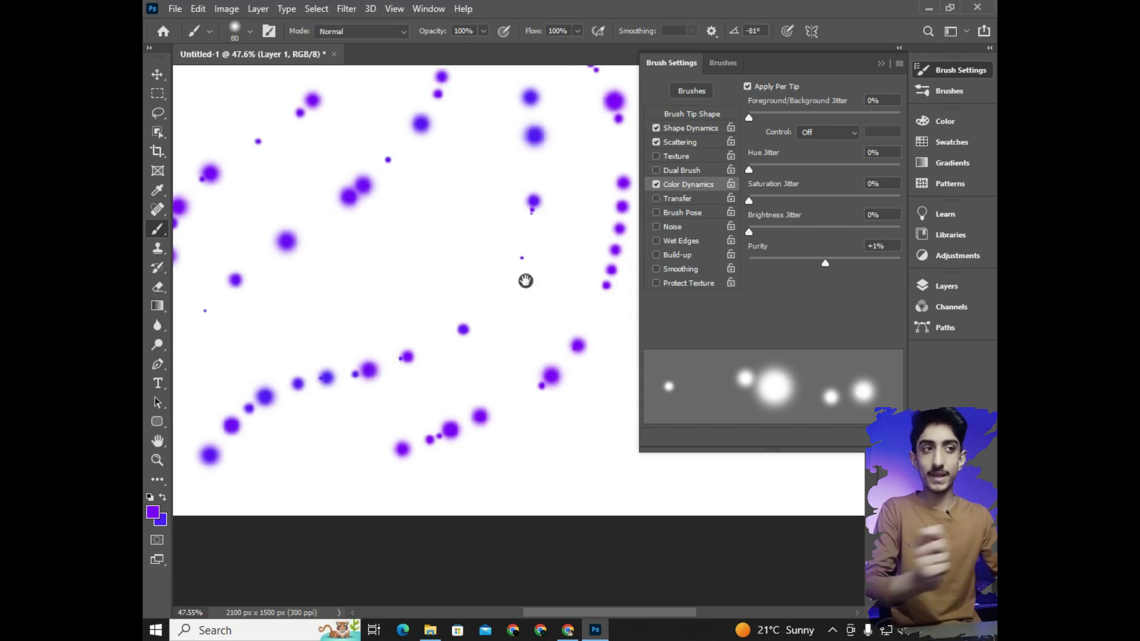
{"action": "scroll", "coordinate": [526, 277], "scroll_direction": "up", "scroll_amount": 1}
{"action": "scroll", "coordinate": [527, 278], "scroll_direction": "right", "scroll_amount": 1}
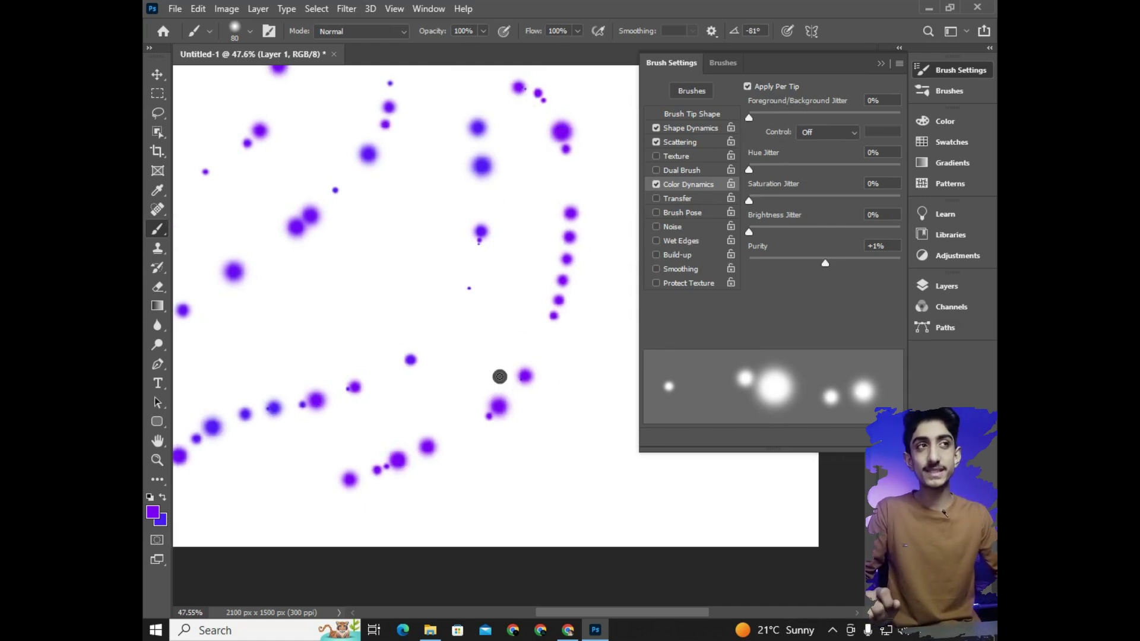
{"action": "scroll", "coordinate": [420, 457], "scroll_direction": "down", "scroll_amount": 2}
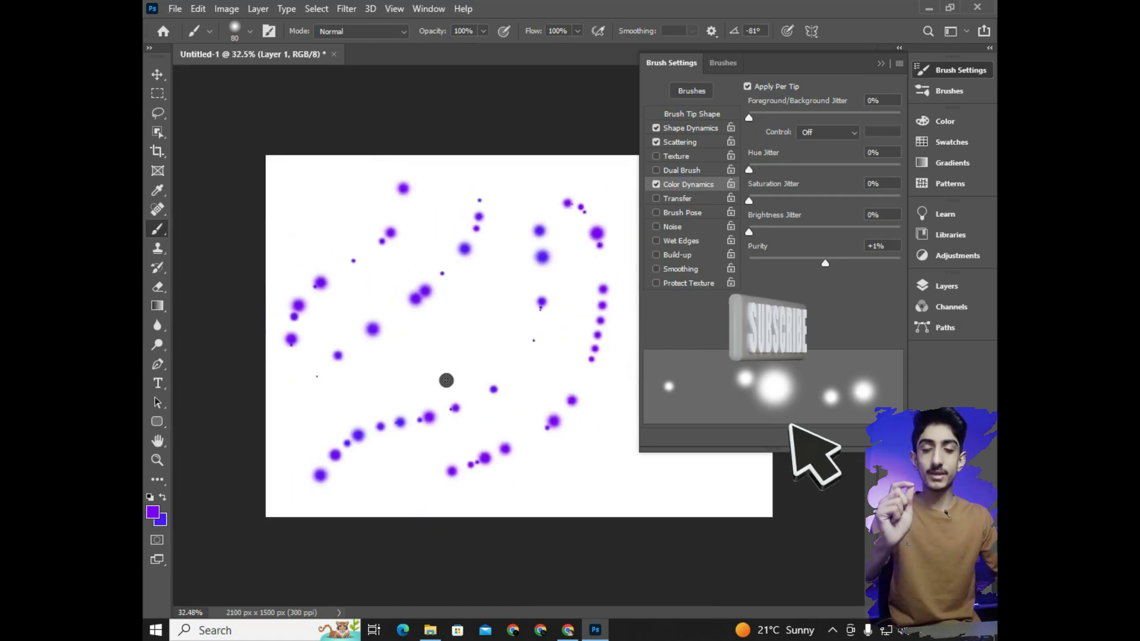
Clear all the purple dots from the canvas and deselect
{"action": "key", "text": "ctrl+a"}
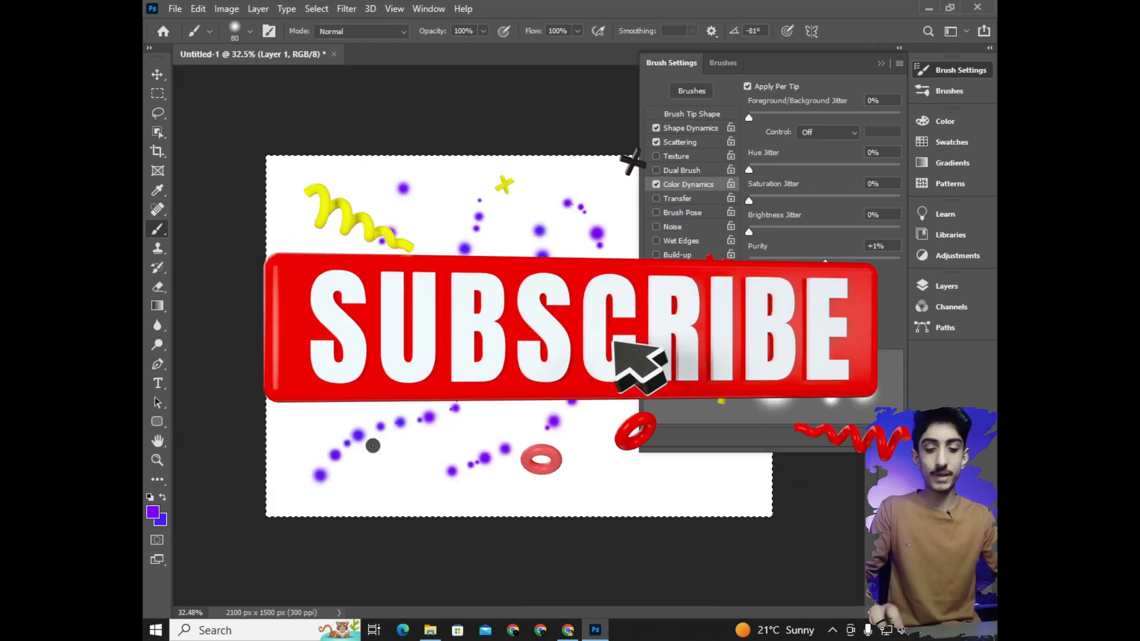
{"action": "key", "text": "Delete"}
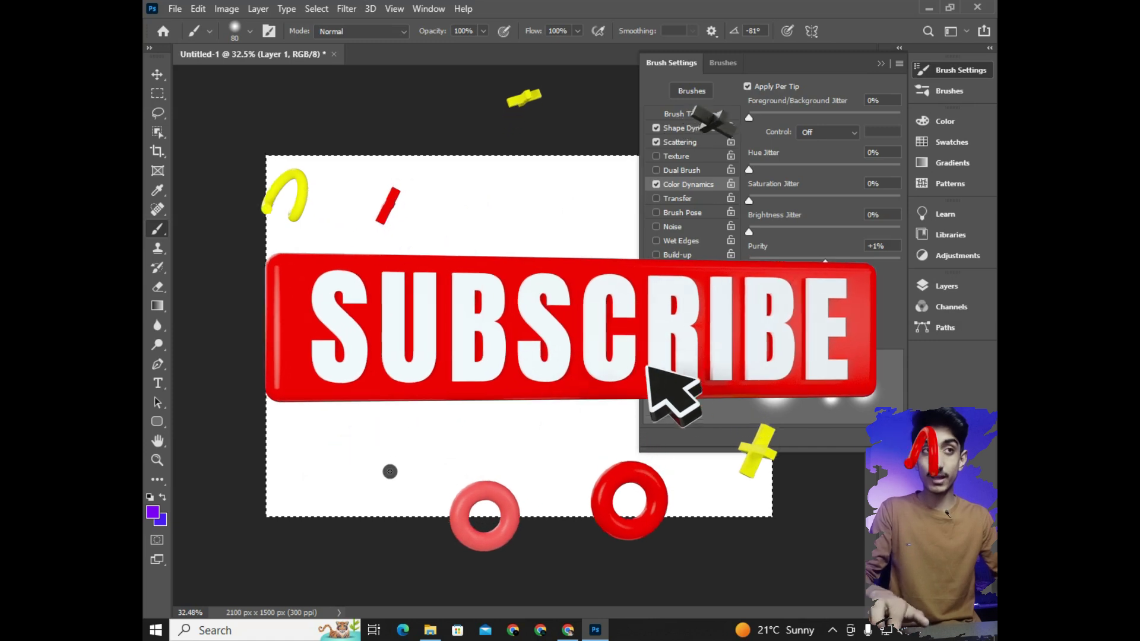
{"action": "key", "text": "ctrl+d"}
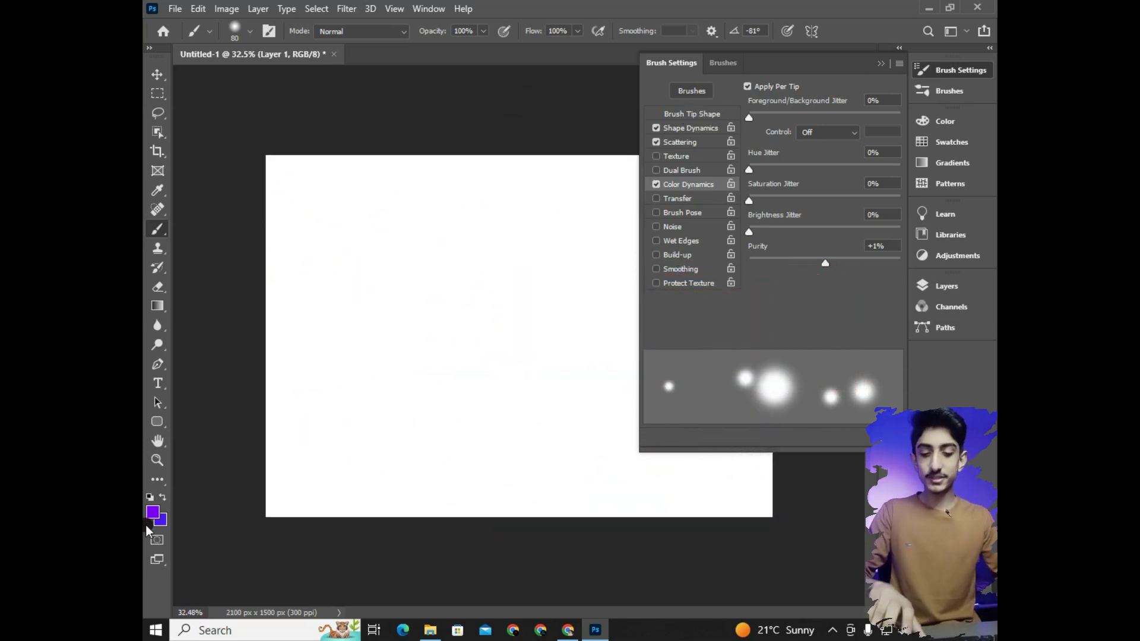
Set the foreground colour to pure red ff0000 and paint a diagonal dotted stroke
{"action": "left_click", "coordinate": [153, 512]}
{"action": "left_click_drag", "start_coordinate": [578, 144], "coordinate": [597, 84]}
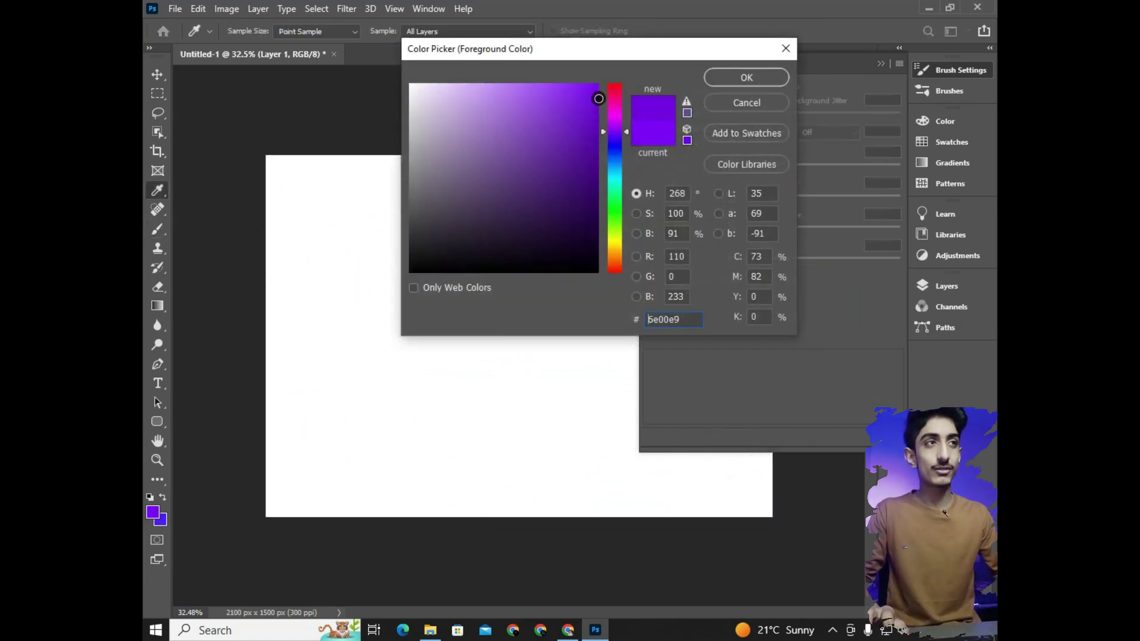
{"action": "left_click", "coordinate": [615, 85]}
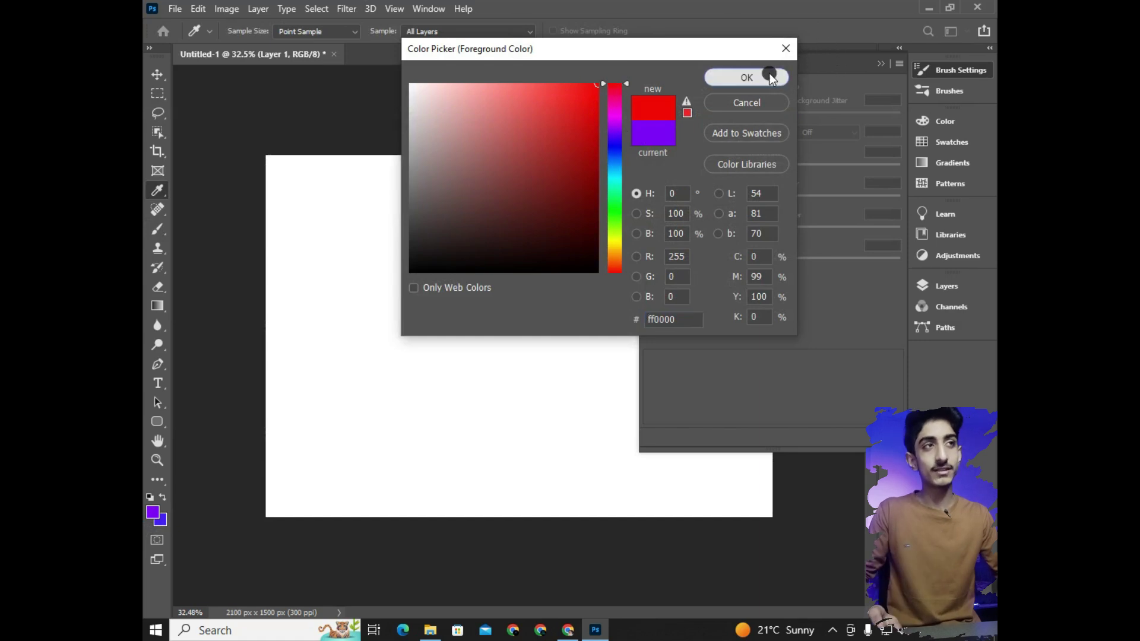
{"action": "left_click", "coordinate": [769, 76]}
{"action": "mouse_move", "coordinate": [295, 411]}
{"action": "left_mouse_down"}
{"action": "mouse_move", "coordinate": [420, 295]}
{"action": "mouse_move", "coordinate": [470, 189]}
{"action": "left_mouse_up"}
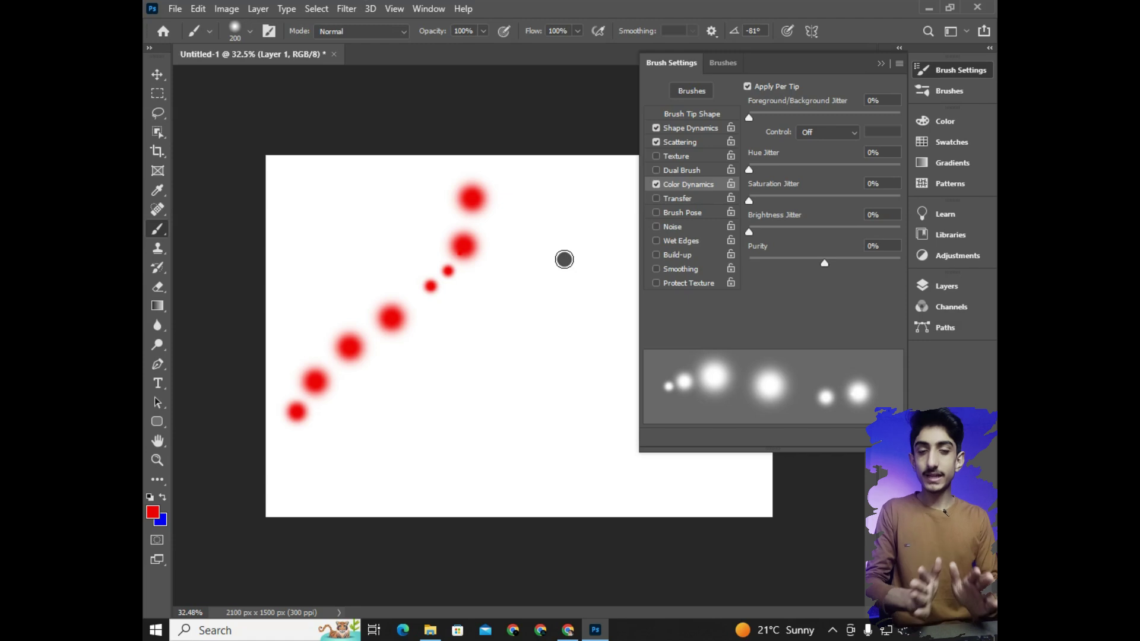
Raise Foreground/Background Jitter to 63%, paint multicoloured dot strokes, and return Hue Jitter to 0%
{"action": "left_click_drag", "start_coordinate": [750, 120], "coordinate": [825, 117]}
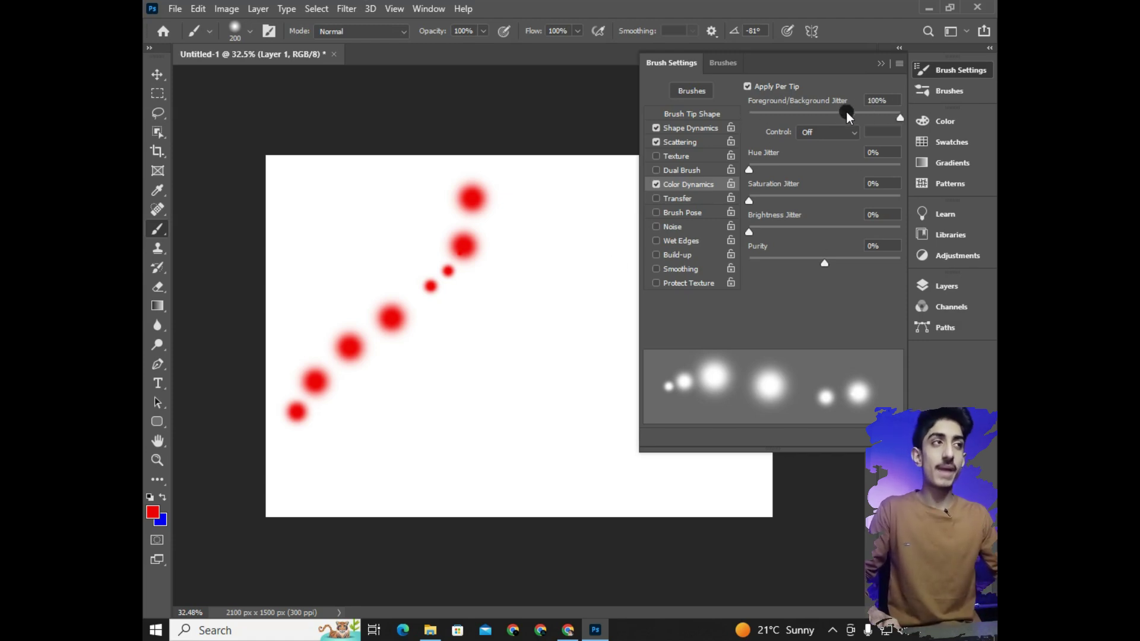
{"action": "left_click_drag", "start_coordinate": [344, 458], "coordinate": [537, 184]}
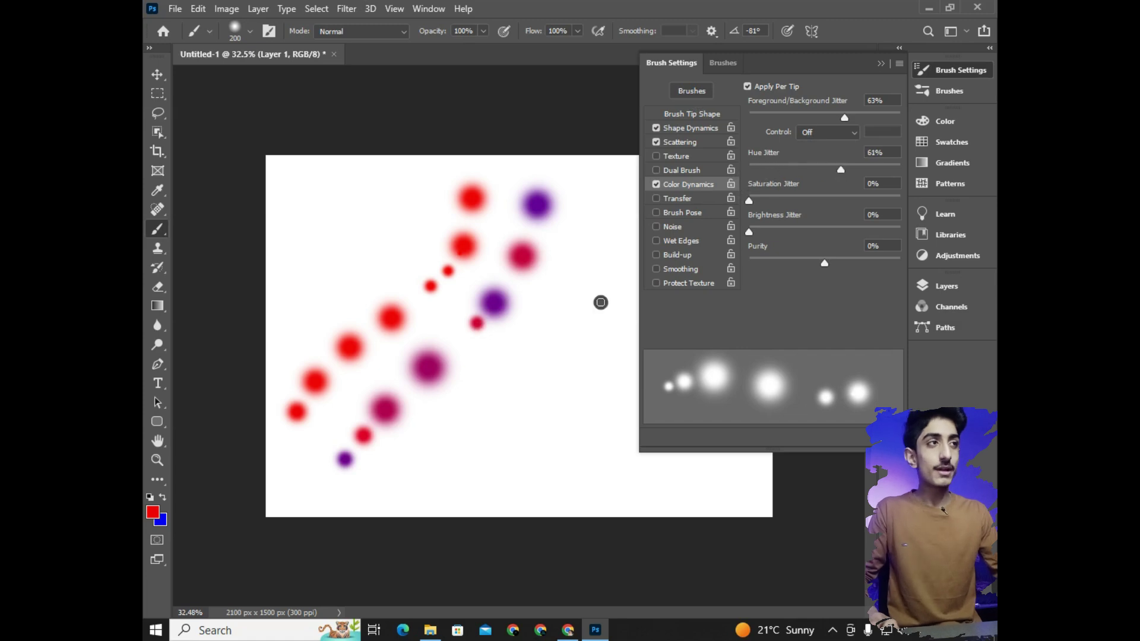
{"action": "left_click_drag", "start_coordinate": [475, 450], "coordinate": [584, 198]}
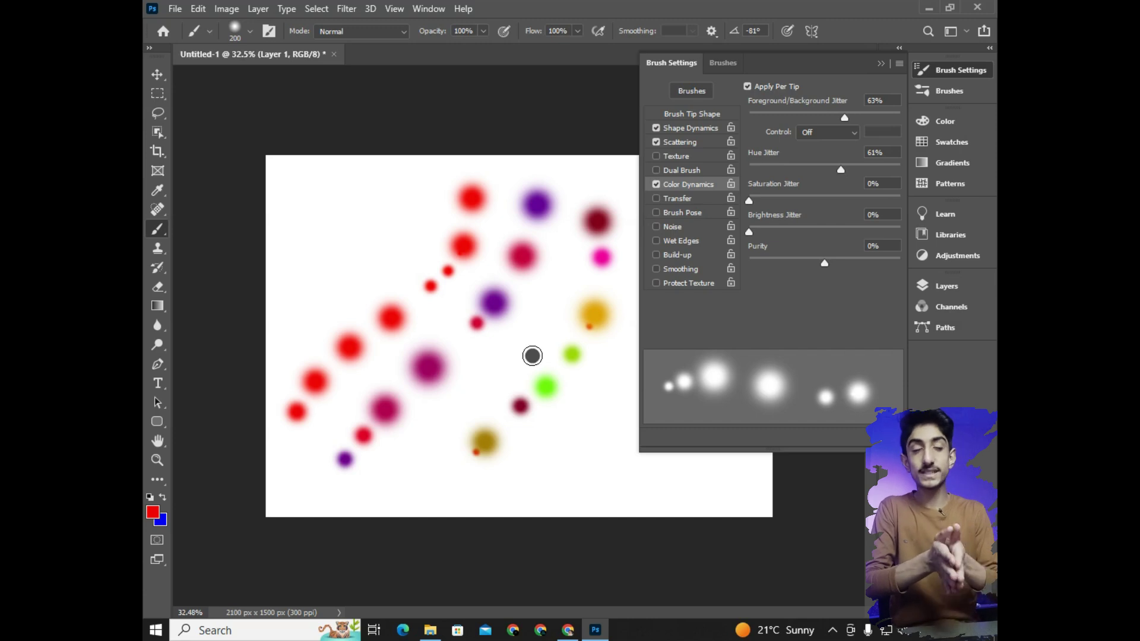
{"action": "left_click_drag", "start_coordinate": [781, 165], "coordinate": [736, 165]}
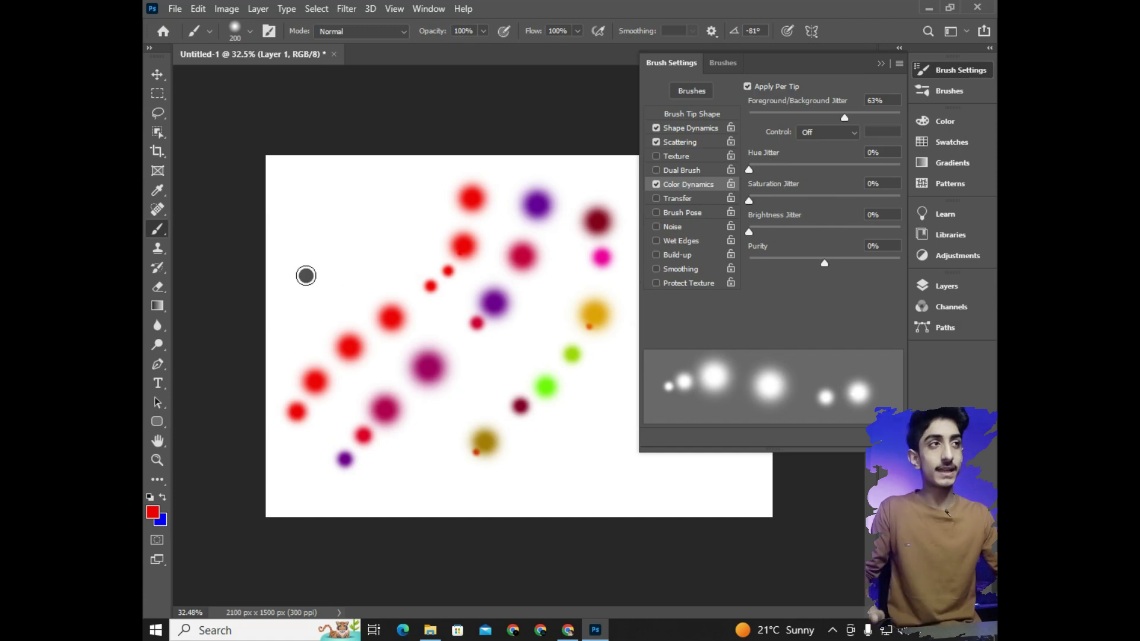
{"action": "left_click_drag", "start_coordinate": [276, 300], "coordinate": [379, 162]}
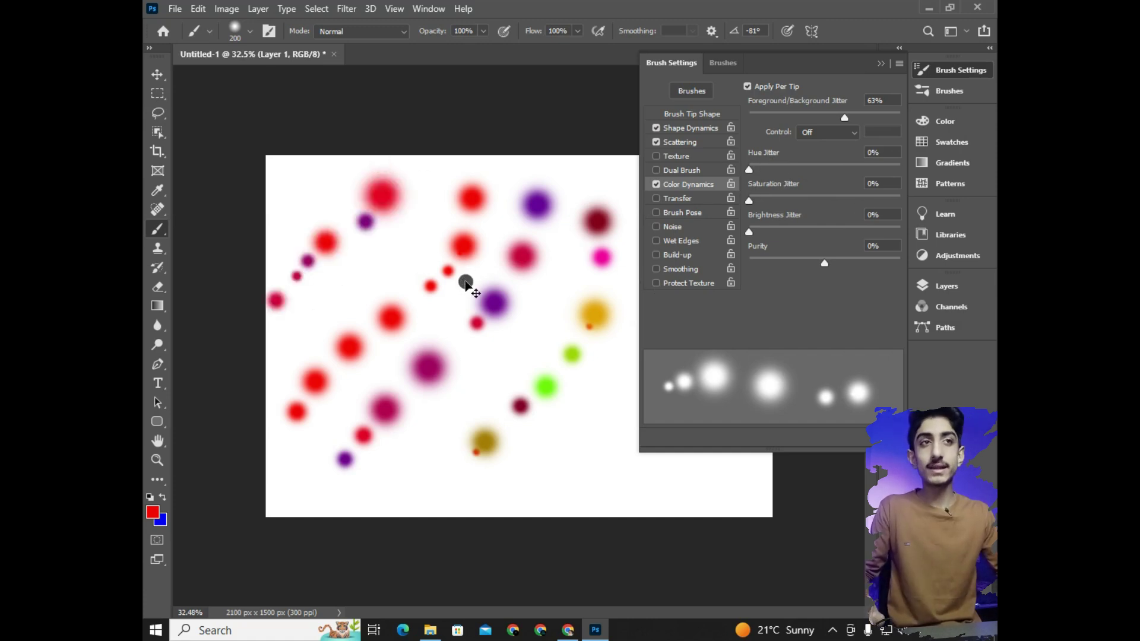
Clear the canvas and paint a test stroke with Saturation Jitter around 26%
{"action": "key", "text": "Delete"}
{"action": "key", "text": "ctrl+d"}
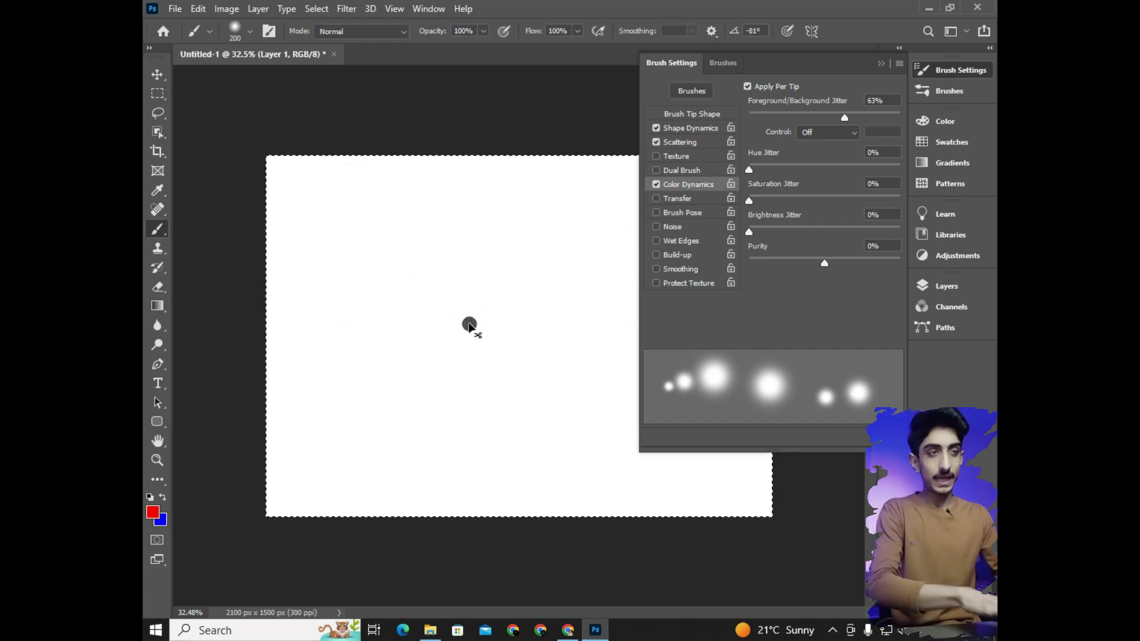
{"action": "left_click_drag", "start_coordinate": [749, 199], "coordinate": [789, 200]}
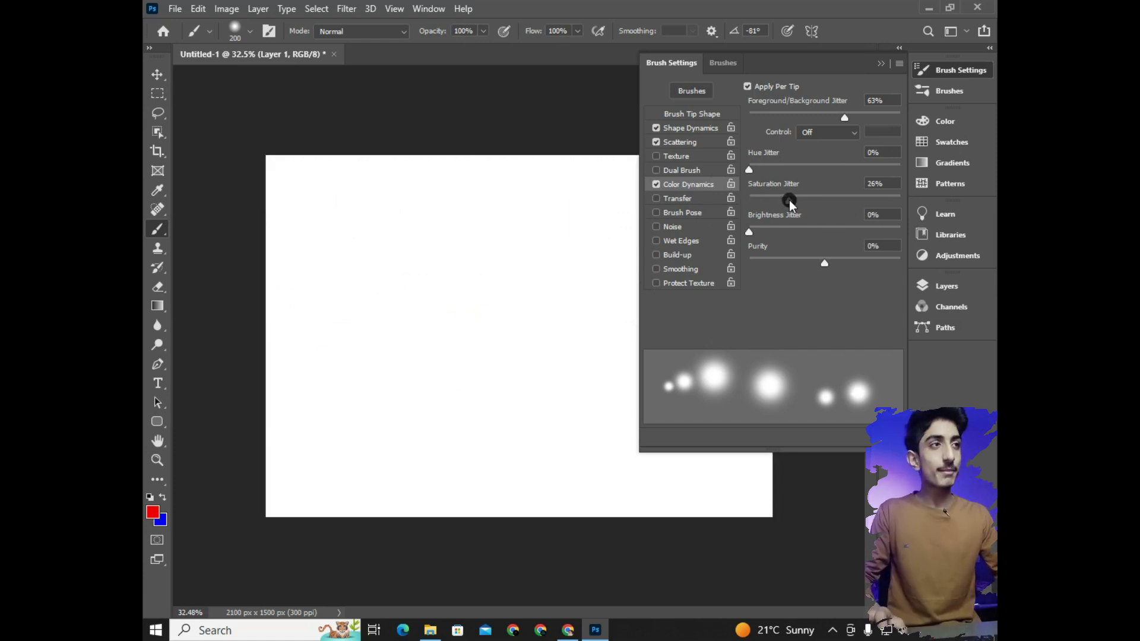
{"action": "mouse_move", "coordinate": [307, 400]}
{"action": "left_mouse_down"}
{"action": "mouse_move", "coordinate": [328, 357]}
{"action": "mouse_move", "coordinate": [460, 231]}
{"action": "mouse_move", "coordinate": [468, 191]}
{"action": "left_mouse_up"}
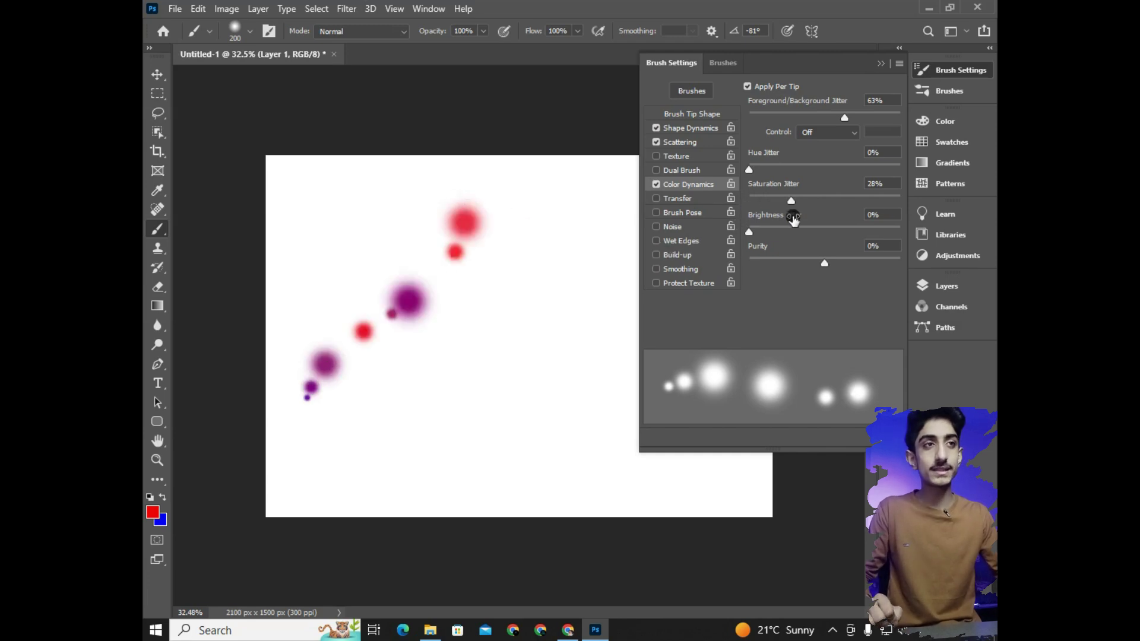
Lower Purity, then set Saturation Jitter 40% and Brightness Jitter 68%, painting test strokes
{"action": "left_click_drag", "start_coordinate": [824, 263], "coordinate": [795, 267]}
{"action": "left_click_drag", "start_coordinate": [361, 446], "coordinate": [537, 254]}
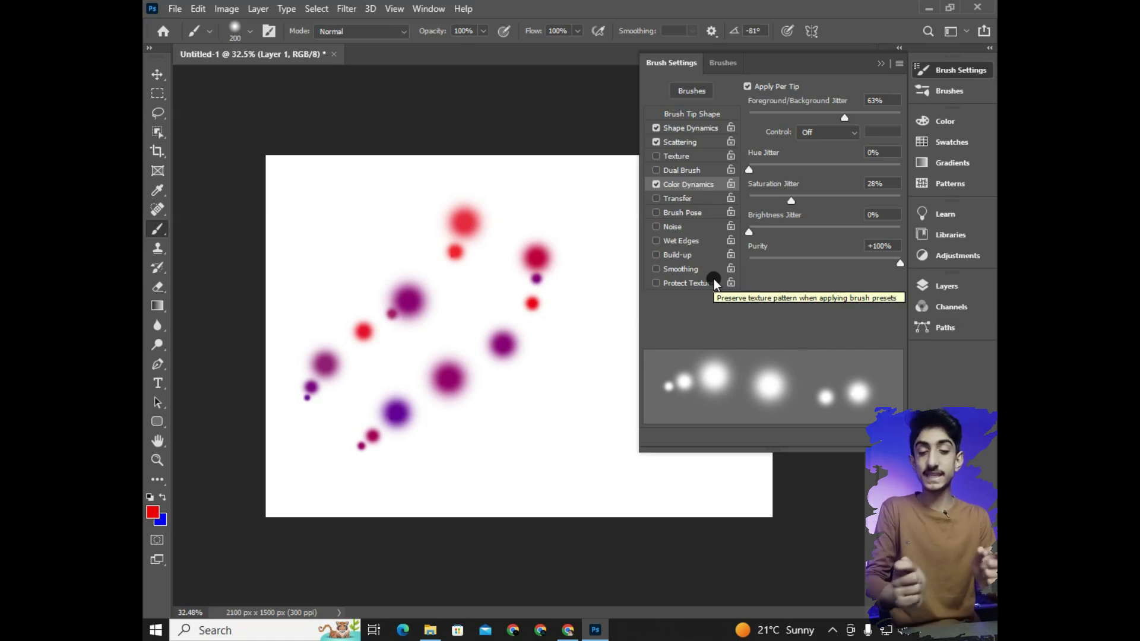
{"action": "left_click_drag", "start_coordinate": [791, 200], "coordinate": [804, 202]}
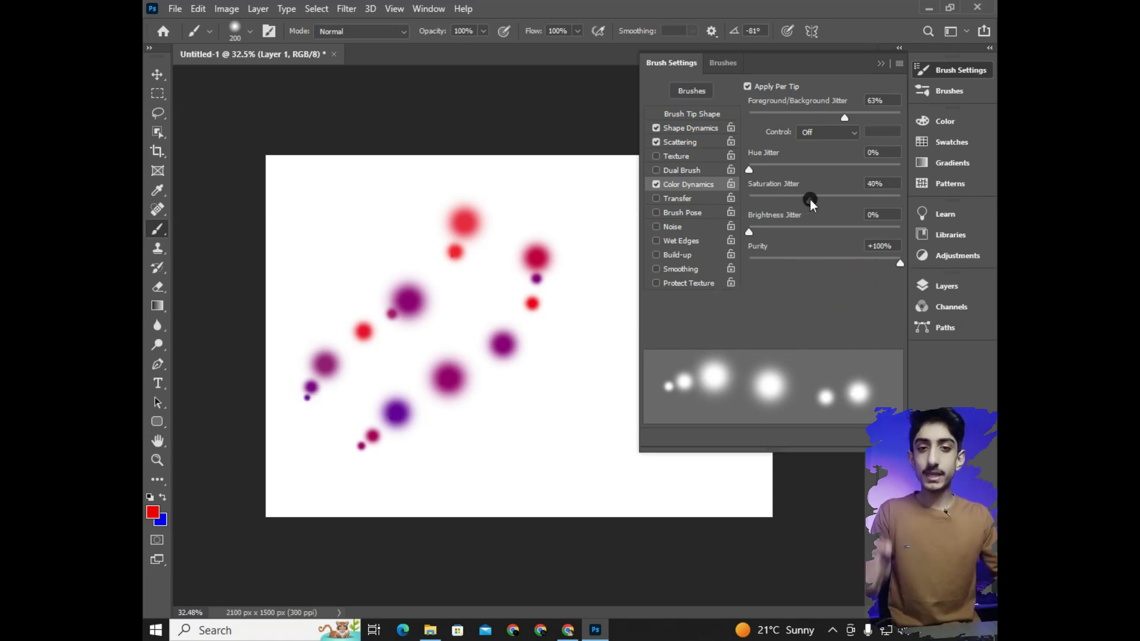
{"action": "left_click_drag", "start_coordinate": [751, 236], "coordinate": [762, 235]}
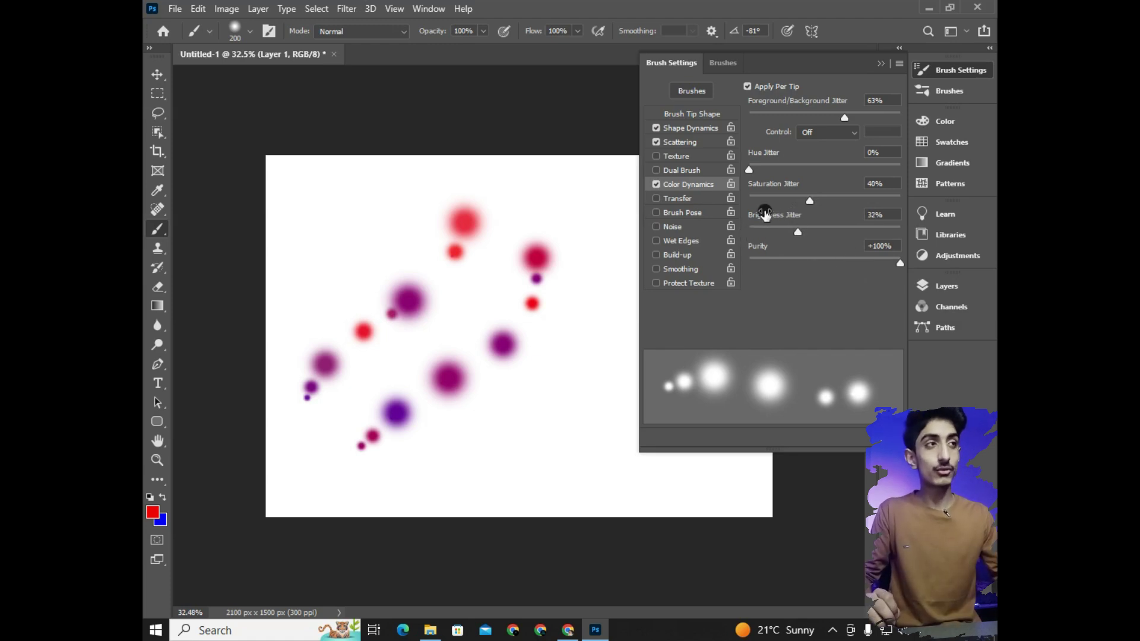
{"action": "left_click_drag", "start_coordinate": [482, 445], "coordinate": [500, 211]}
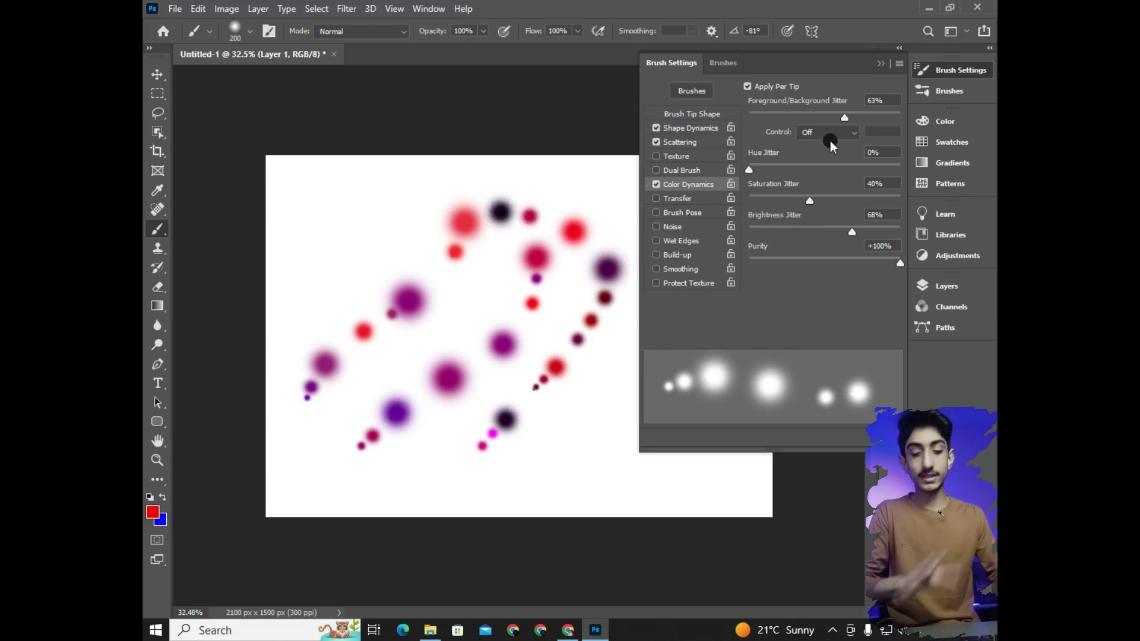
Clear the canvas, set Foreground/Background Jitter to 0%, and paint a dark-red dot stroke
{"action": "key", "text": "ctrl+a"}
{"action": "key", "text": "Delete"}
{"action": "left_click_drag", "start_coordinate": [844, 118], "coordinate": [749, 117]}
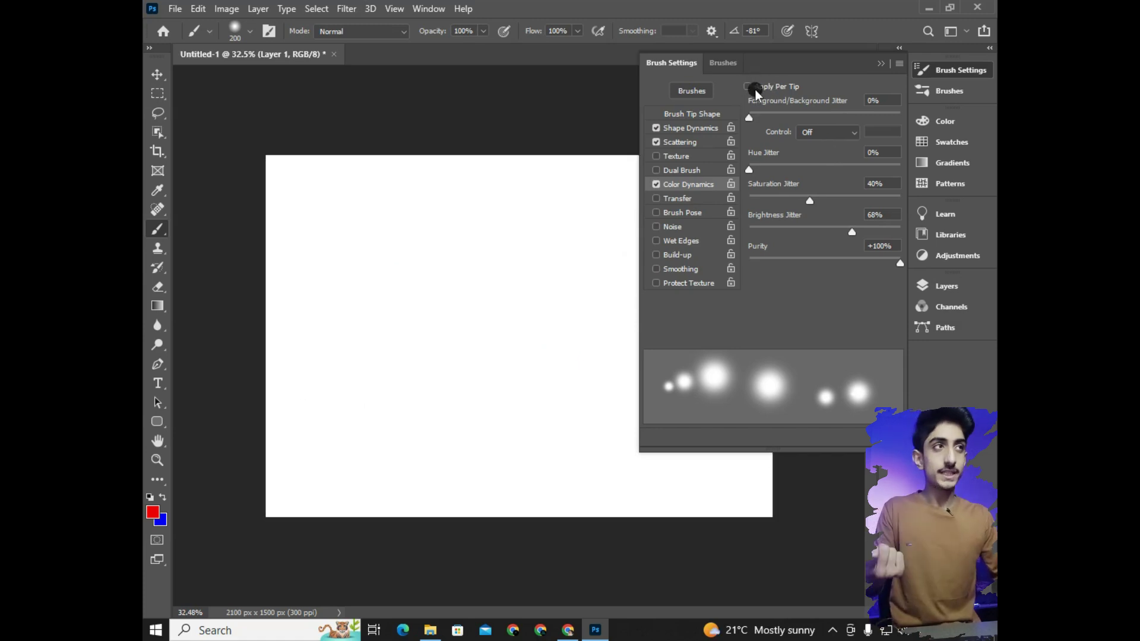
{"action": "mouse_move", "coordinate": [292, 427]}
{"action": "left_mouse_down"}
{"action": "mouse_move", "coordinate": [488, 205]}
{"action": "mouse_move", "coordinate": [488, 186]}
{"action": "left_mouse_up"}
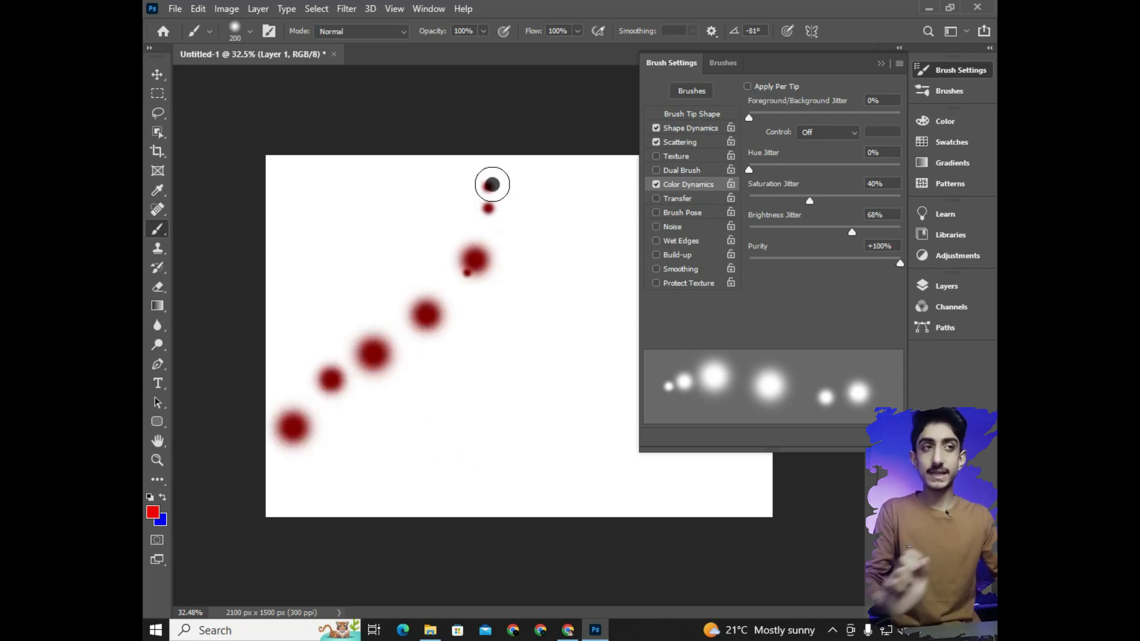
Turn on Apply Per Tip and paint a brighter red stroke, zooming in to compare
{"action": "left_click", "coordinate": [748, 86]}
{"action": "left_click_drag", "start_coordinate": [386, 478], "coordinate": [570, 177]}
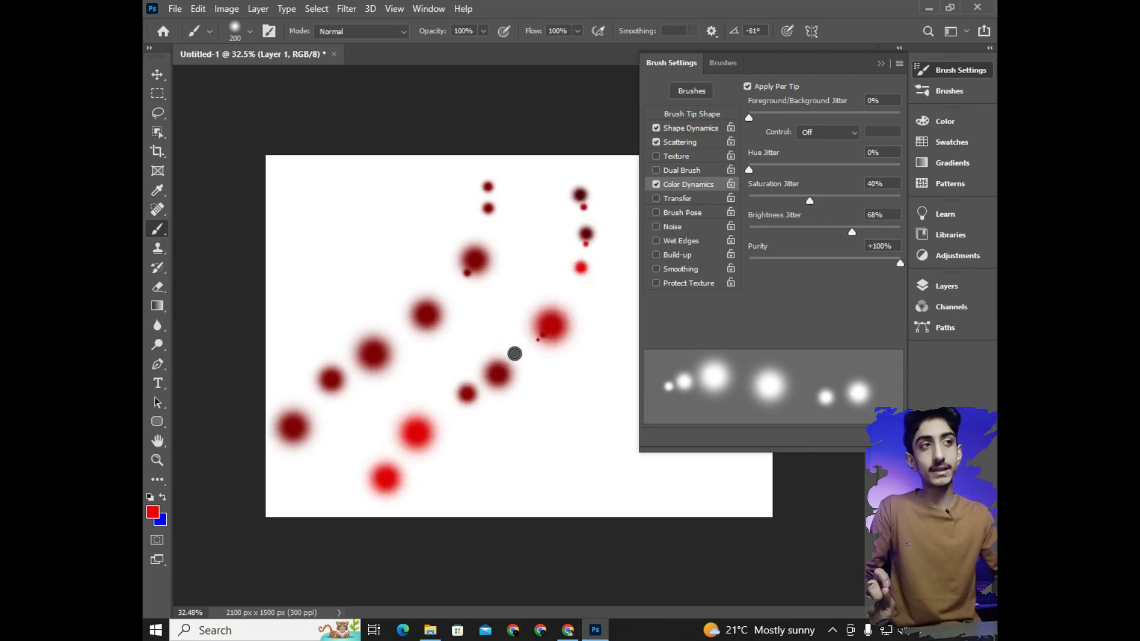
{"action": "scroll", "coordinate": [476, 357], "scroll_direction": "up", "scroll_amount": 4}
{"action": "left_click_drag", "start_coordinate": [364, 466], "coordinate": [343, 403]}
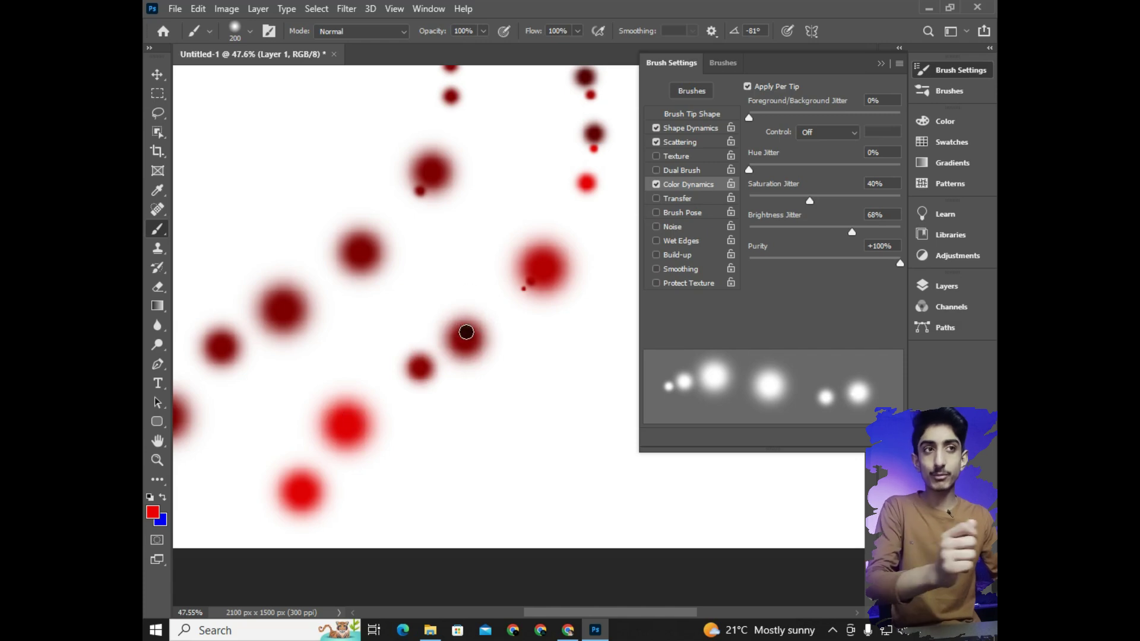
{"action": "key", "text": "F11"}
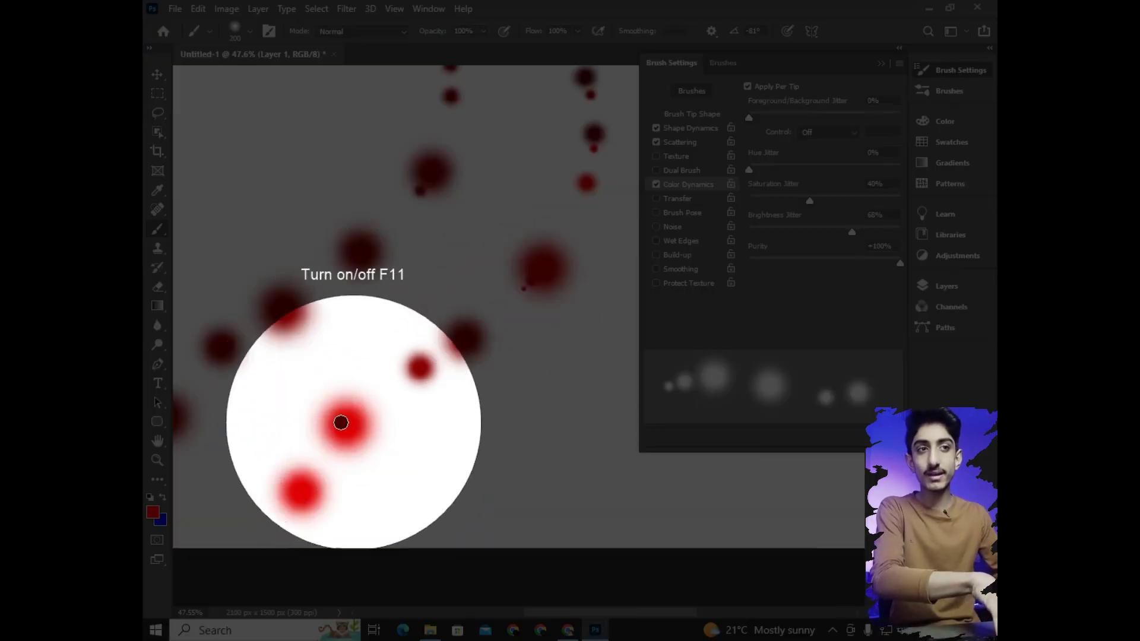
{"action": "key", "text": "F11"}
{"action": "scroll", "coordinate": [358, 434], "scroll_direction": "down", "scroll_amount": 3}
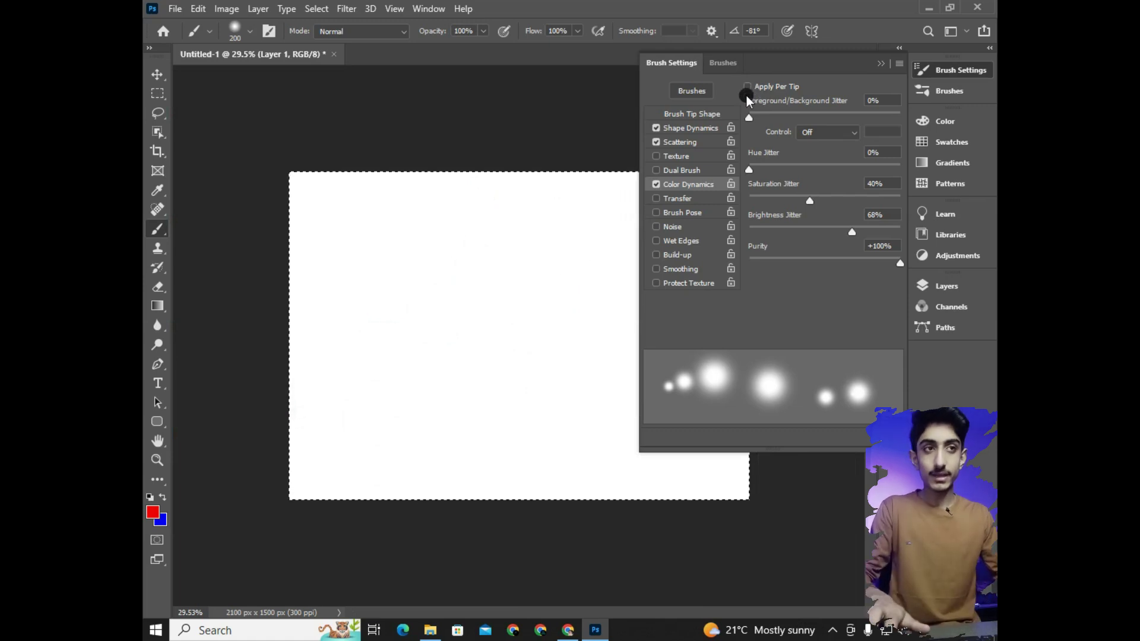
Enable Transfer and set the brush's Opacity Jitter to 78%
{"action": "left_click", "coordinate": [671, 199]}
{"action": "left_click", "coordinate": [656, 198]}
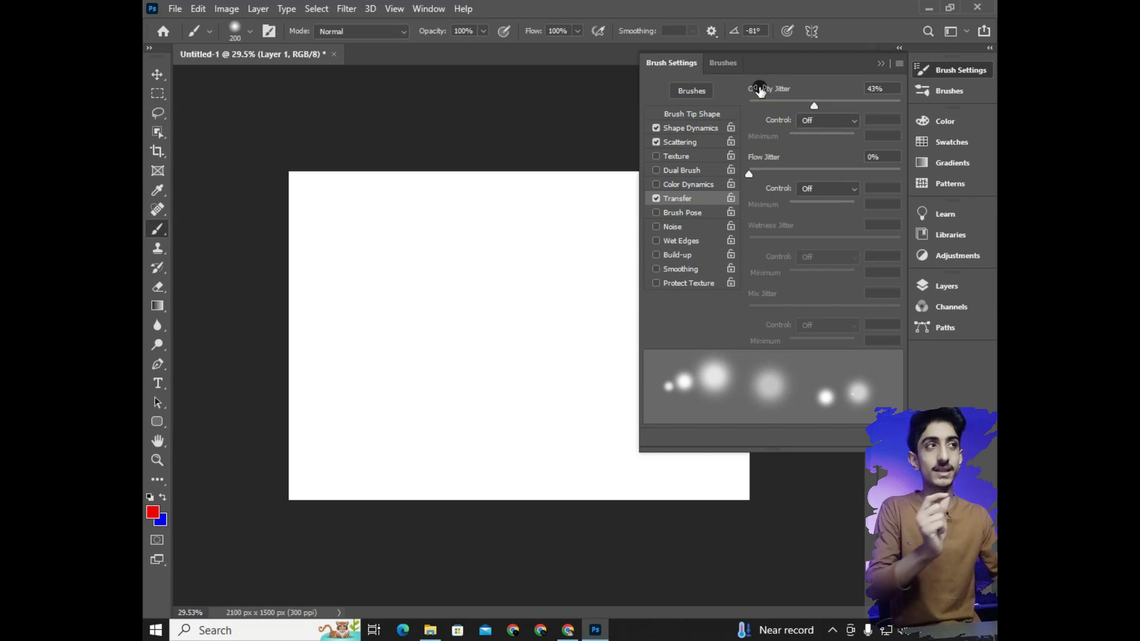
{"action": "left_click_drag", "start_coordinate": [762, 94], "coordinate": [828, 81]}
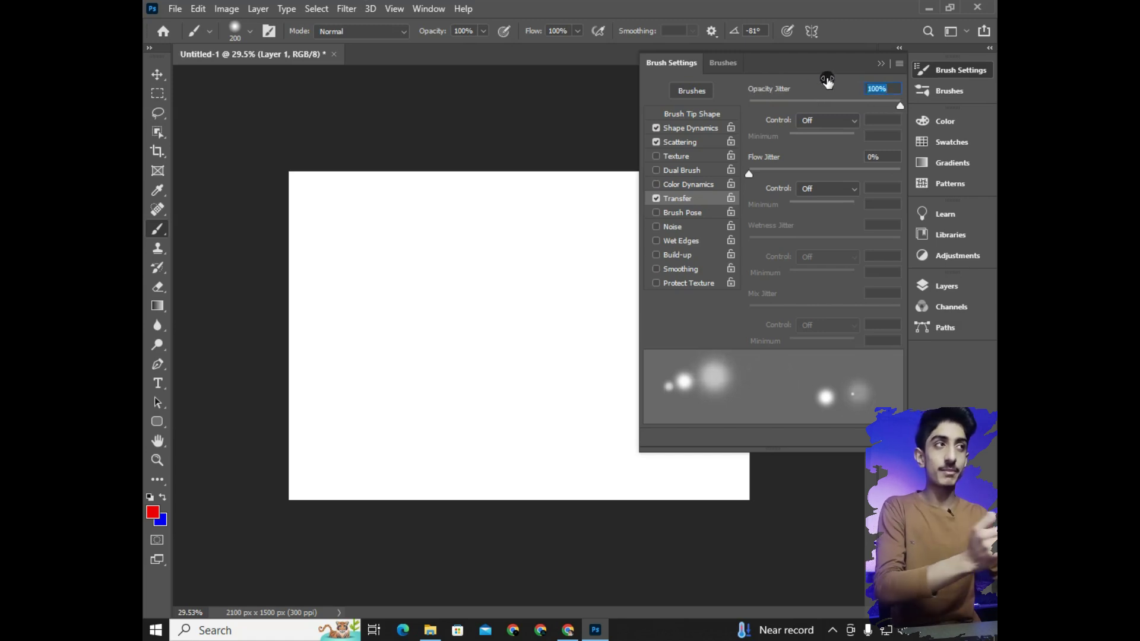
{"action": "type", "text": "0"}
{"action": "key", "text": "Return"}
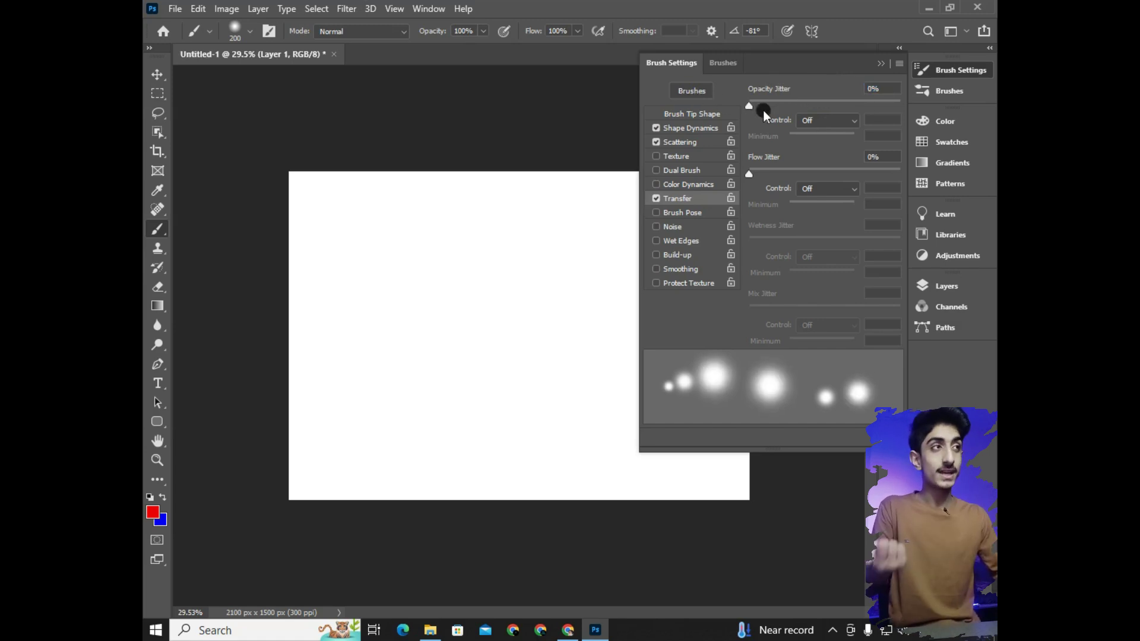
{"action": "mouse_move", "coordinate": [748, 106]}
{"action": "left_mouse_down"}
{"action": "mouse_move", "coordinate": [896, 113]}
{"action": "mouse_move", "coordinate": [742, 99]}
{"action": "left_mouse_up"}
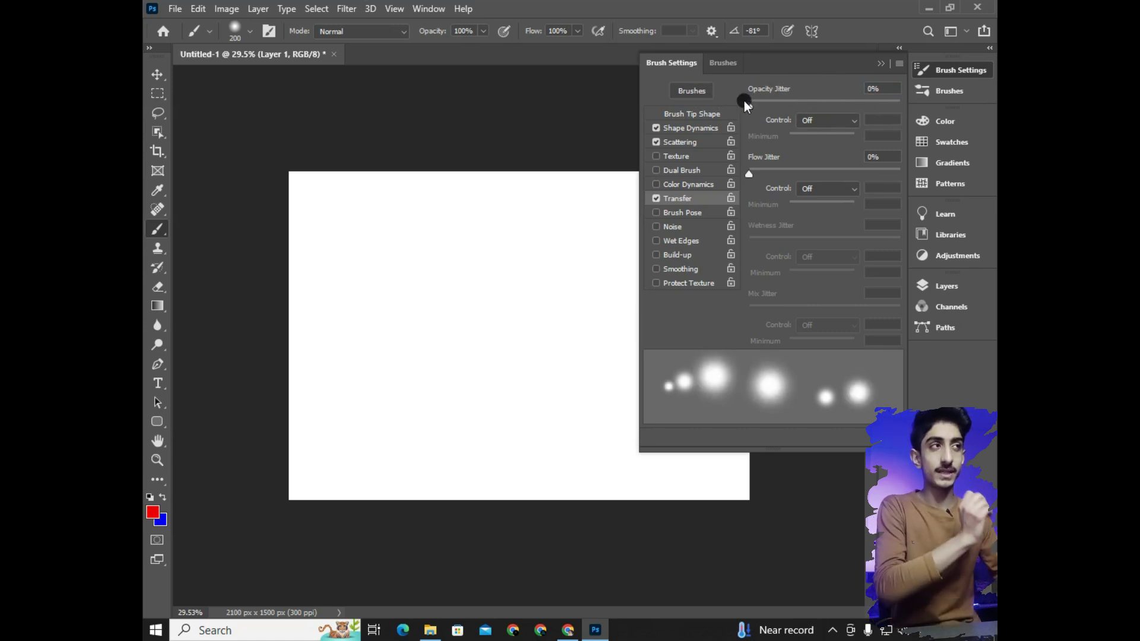
{"action": "left_click", "coordinate": [890, 88]}
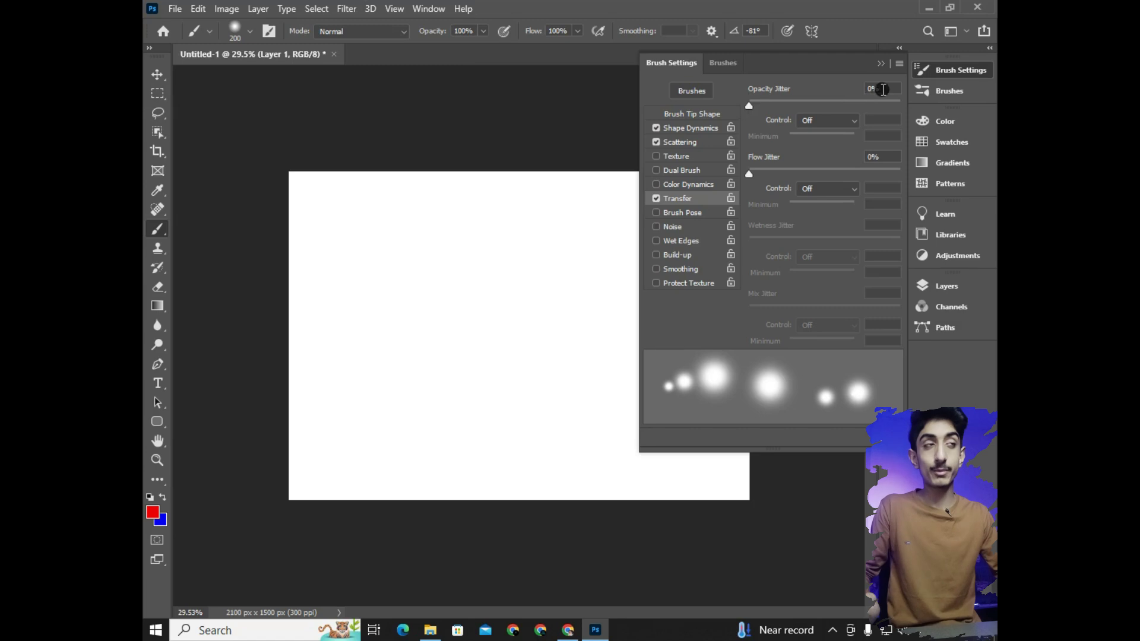
{"action": "left_click_drag", "start_coordinate": [749, 106], "coordinate": [867, 112]}
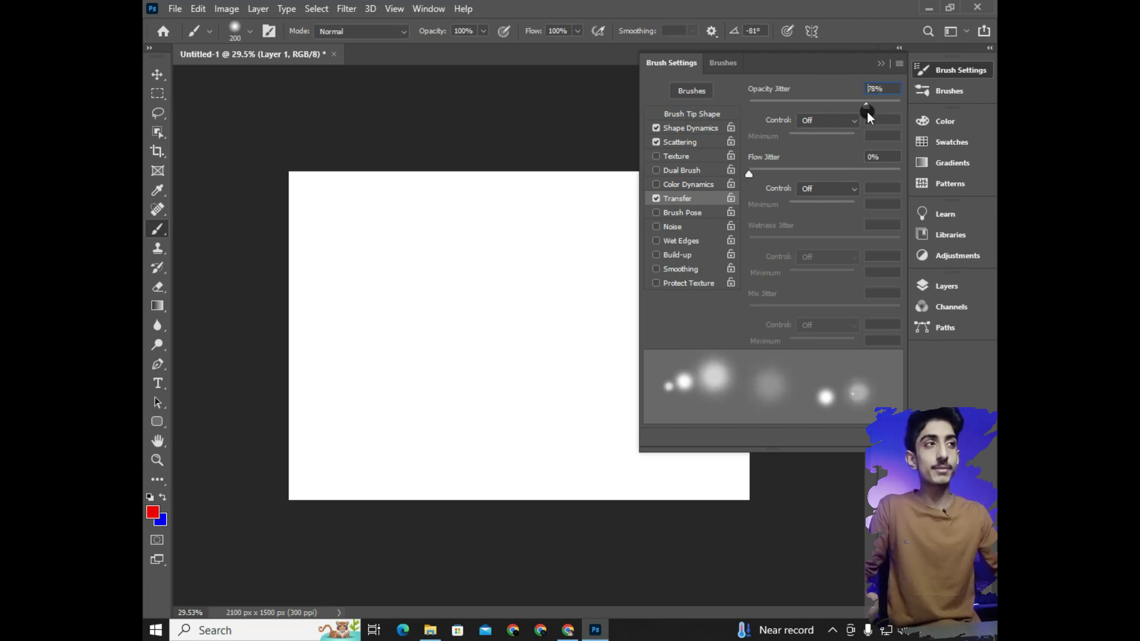
Paint a red stroke with 78% opacity jitter, then reset Opacity Jitter to 0% and repaint
{"action": "mouse_move", "coordinate": [315, 444]}
{"action": "left_mouse_down"}
{"action": "mouse_move", "coordinate": [509, 244]}
{"action": "mouse_move", "coordinate": [518, 185]}
{"action": "left_mouse_up"}
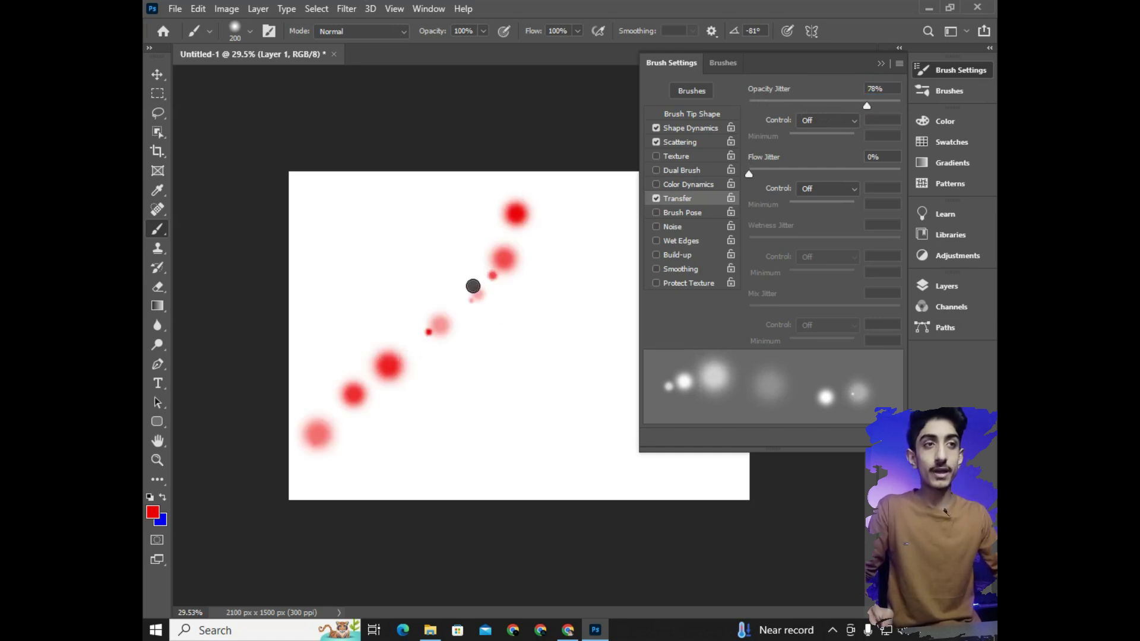
{"action": "scroll", "coordinate": [473, 287], "scroll_direction": "up", "scroll_amount": 2}
{"action": "scroll", "coordinate": [432, 288], "scroll_direction": "up", "scroll_amount": 2}
{"action": "scroll", "coordinate": [371, 253], "scroll_direction": "up", "scroll_amount": 1}
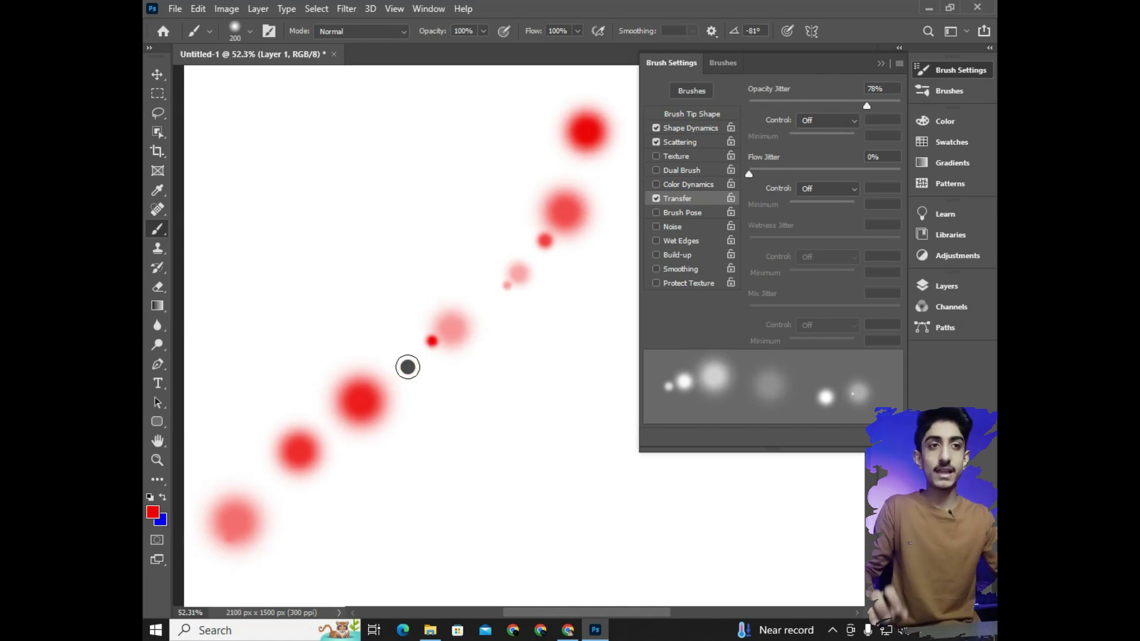
{"action": "scroll", "coordinate": [407, 367], "scroll_direction": "down", "scroll_amount": 2}
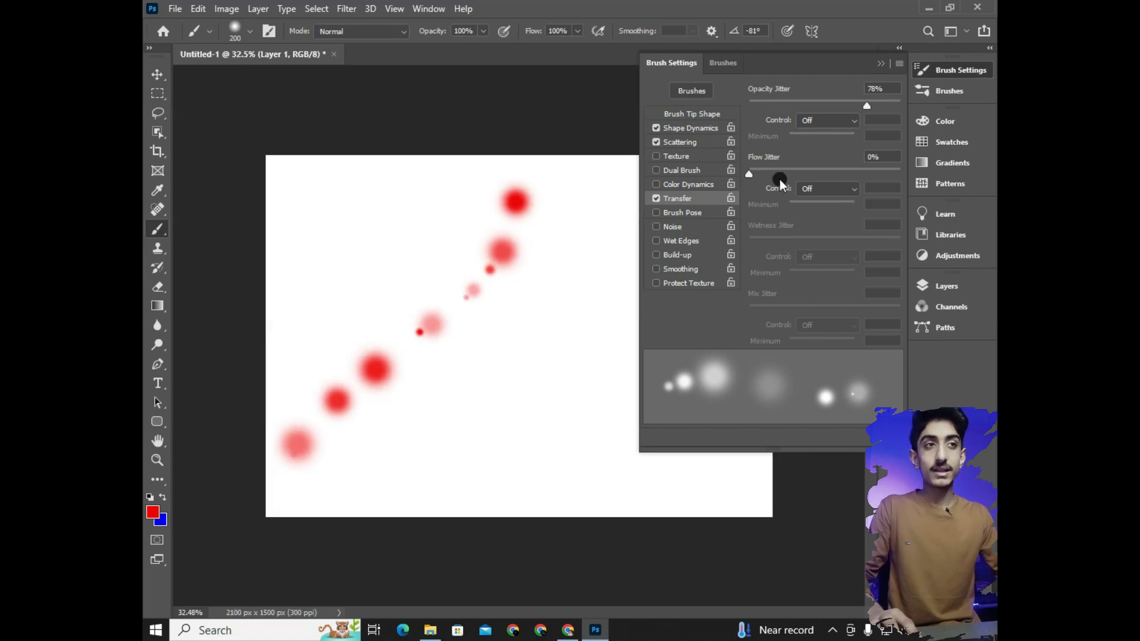
{"action": "left_click_drag", "start_coordinate": [867, 106], "coordinate": [738, 94]}
{"action": "left_click_drag", "start_coordinate": [361, 495], "coordinate": [579, 240]}
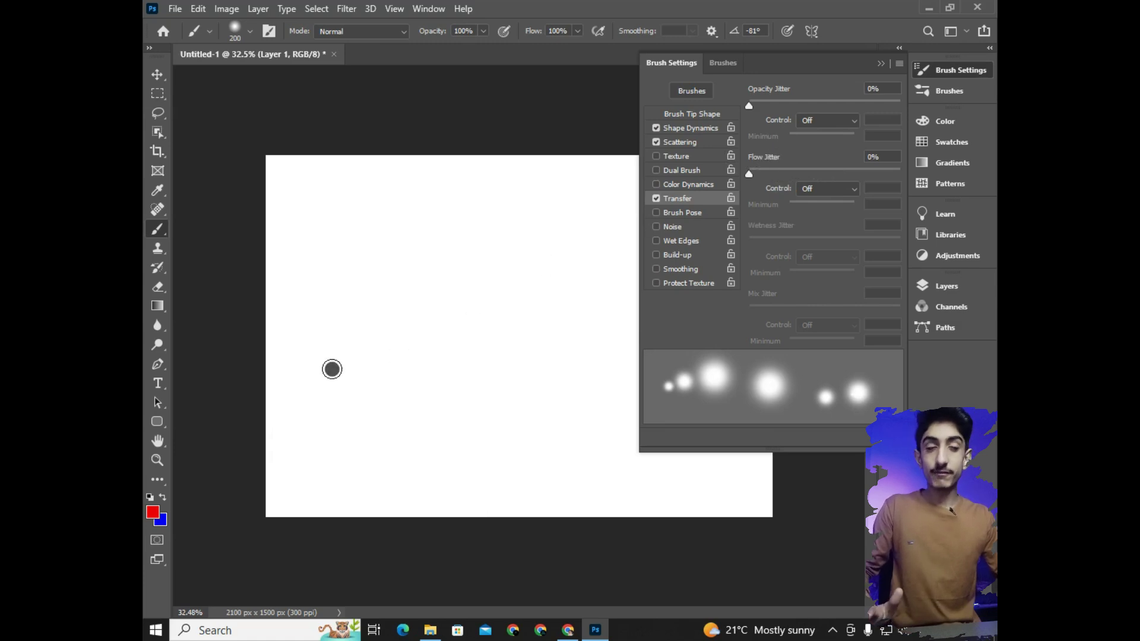
Paint a solid red dot stroke, then raise Flow Jitter to 94% and paint jittered strokes
{"action": "mouse_move", "coordinate": [301, 382]}
{"action": "left_mouse_down"}
{"action": "mouse_move", "coordinate": [305, 338]}
{"action": "mouse_move", "coordinate": [445, 199]}
{"action": "left_mouse_up"}
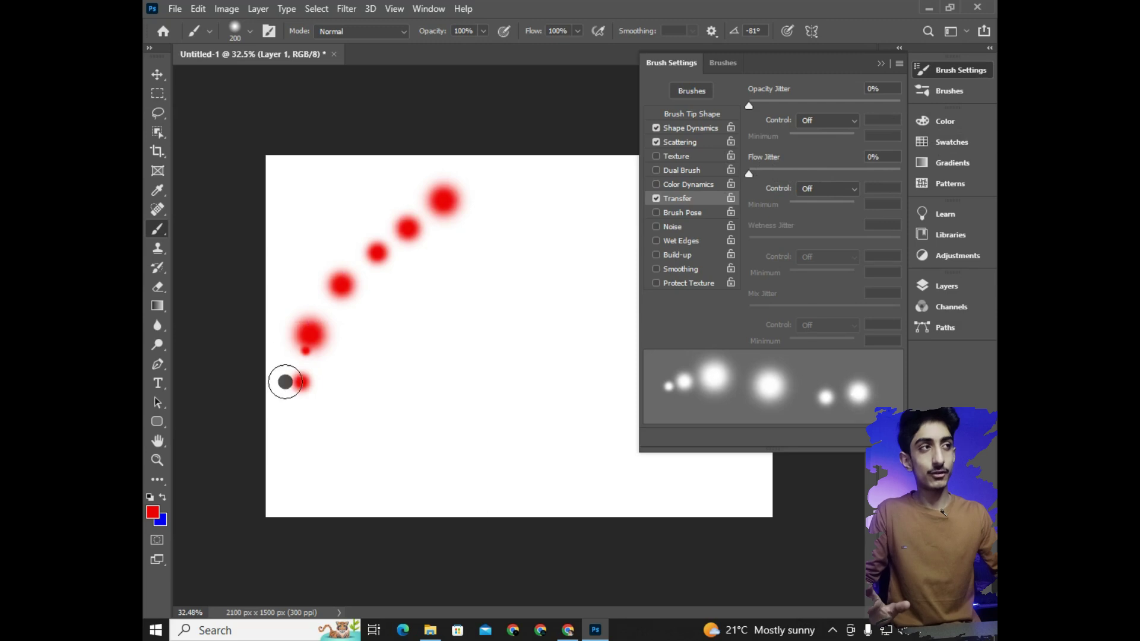
{"action": "left_click_drag", "start_coordinate": [751, 175], "coordinate": [892, 163]}
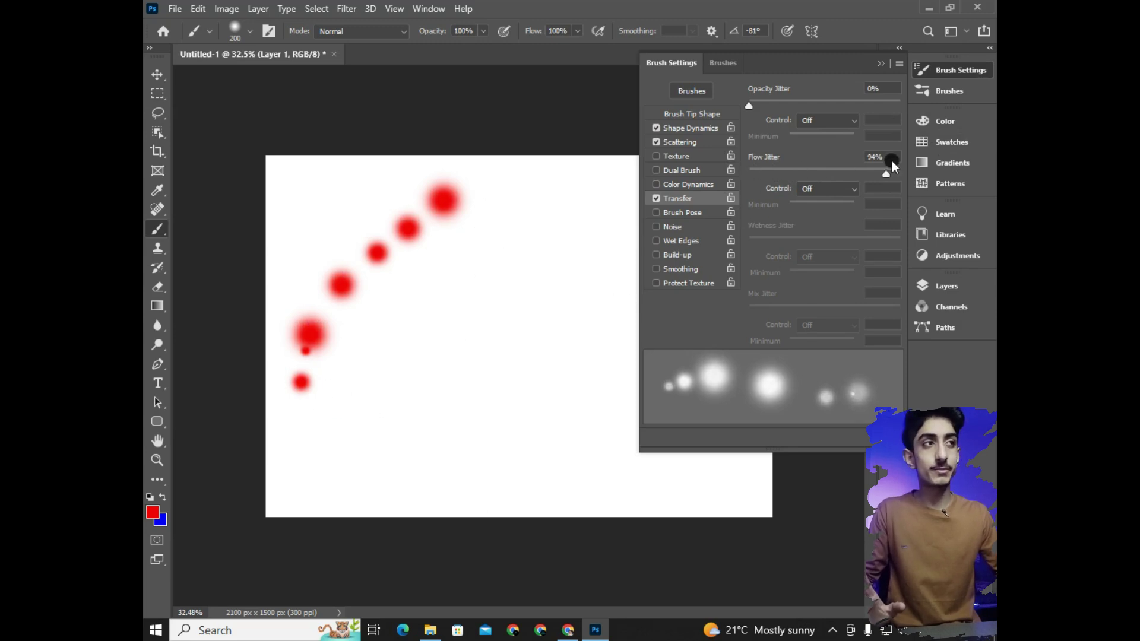
{"action": "mouse_move", "coordinate": [338, 491]}
{"action": "left_mouse_down"}
{"action": "mouse_move", "coordinate": [513, 291]}
{"action": "mouse_move", "coordinate": [581, 192]}
{"action": "left_mouse_up"}
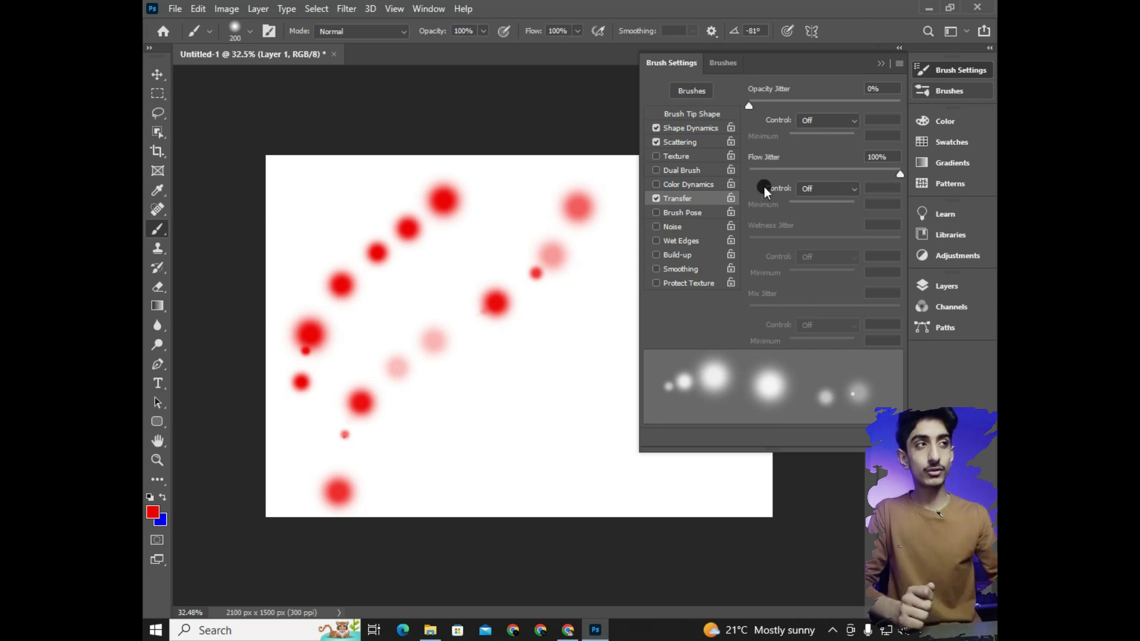
{"action": "mouse_move", "coordinate": [403, 500]}
{"action": "left_mouse_down"}
{"action": "mouse_move", "coordinate": [570, 310]}
{"action": "mouse_move", "coordinate": [595, 316]}
{"action": "left_mouse_up"}
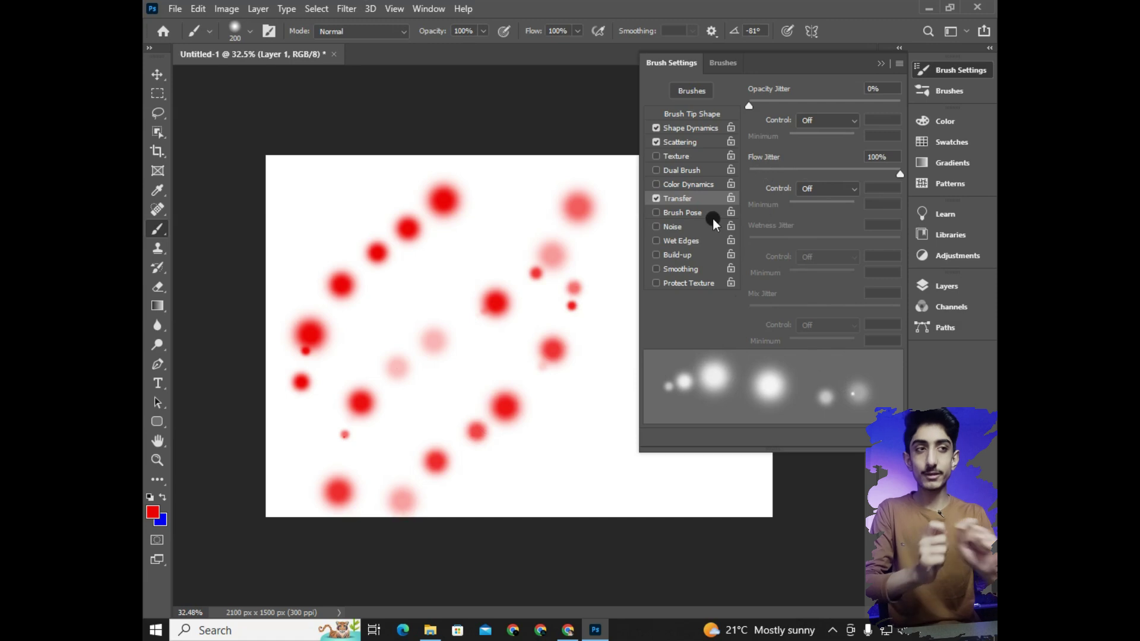
Paint solid strokes with Flow Jitter at 0%, then a faint stroke at 100%
{"action": "left_click", "coordinate": [764, 171]}
{"action": "left_click_drag", "start_coordinate": [765, 170], "coordinate": [749, 172]}
{"action": "mouse_move", "coordinate": [483, 475]}
{"action": "left_mouse_down"}
{"action": "mouse_move", "coordinate": [577, 371]}
{"action": "mouse_move", "coordinate": [610, 225]}
{"action": "left_mouse_up"}
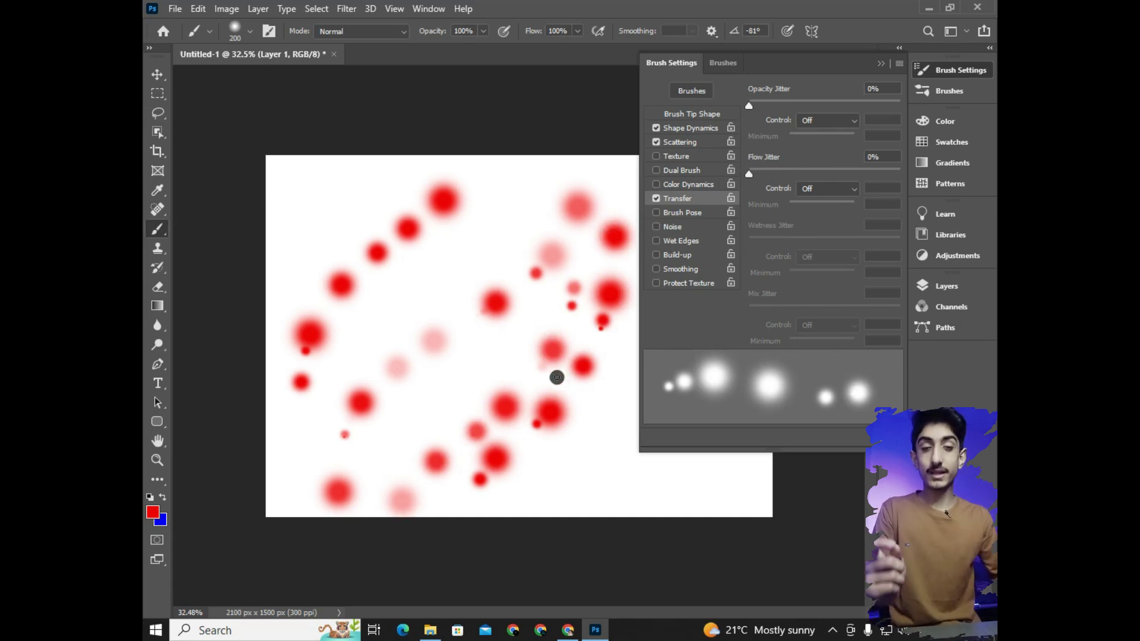
{"action": "left_click_drag", "start_coordinate": [282, 440], "coordinate": [486, 225]}
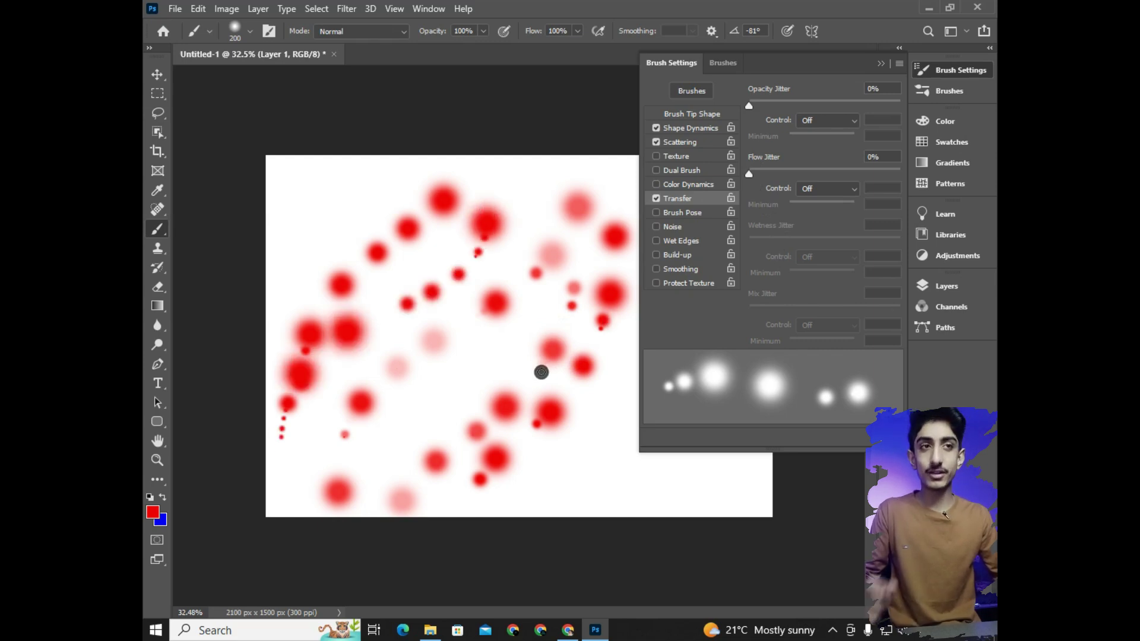
{"action": "left_click_drag", "start_coordinate": [750, 174], "coordinate": [948, 154]}
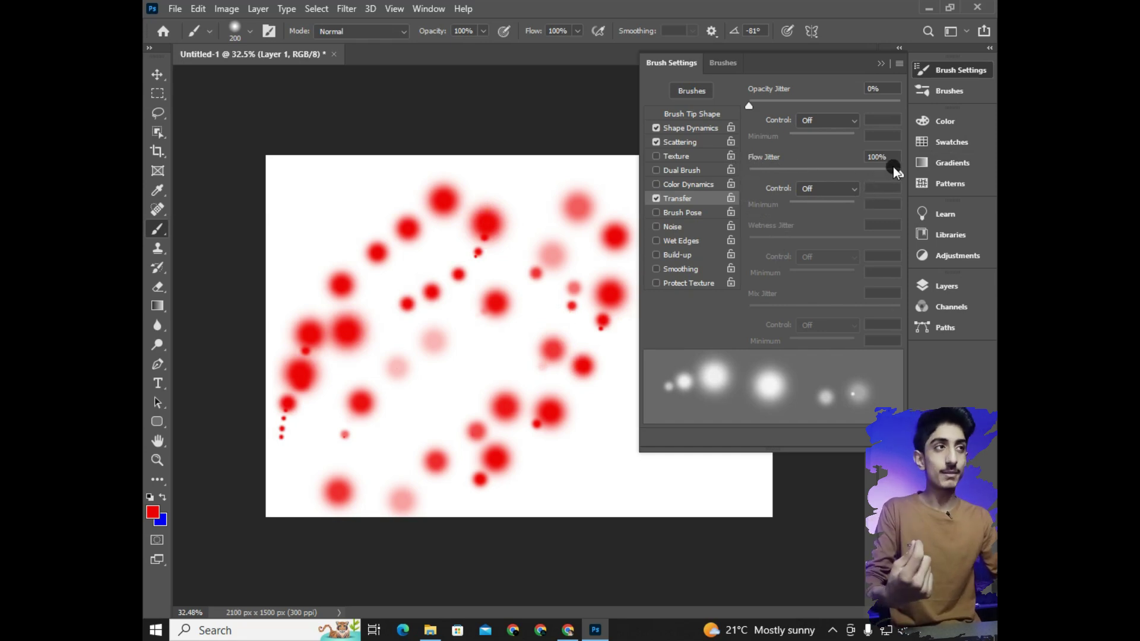
{"action": "mouse_move", "coordinate": [587, 499]}
{"action": "left_mouse_down"}
{"action": "mouse_move", "coordinate": [654, 333]}
{"action": "mouse_move", "coordinate": [305, 269]}
{"action": "left_mouse_up"}
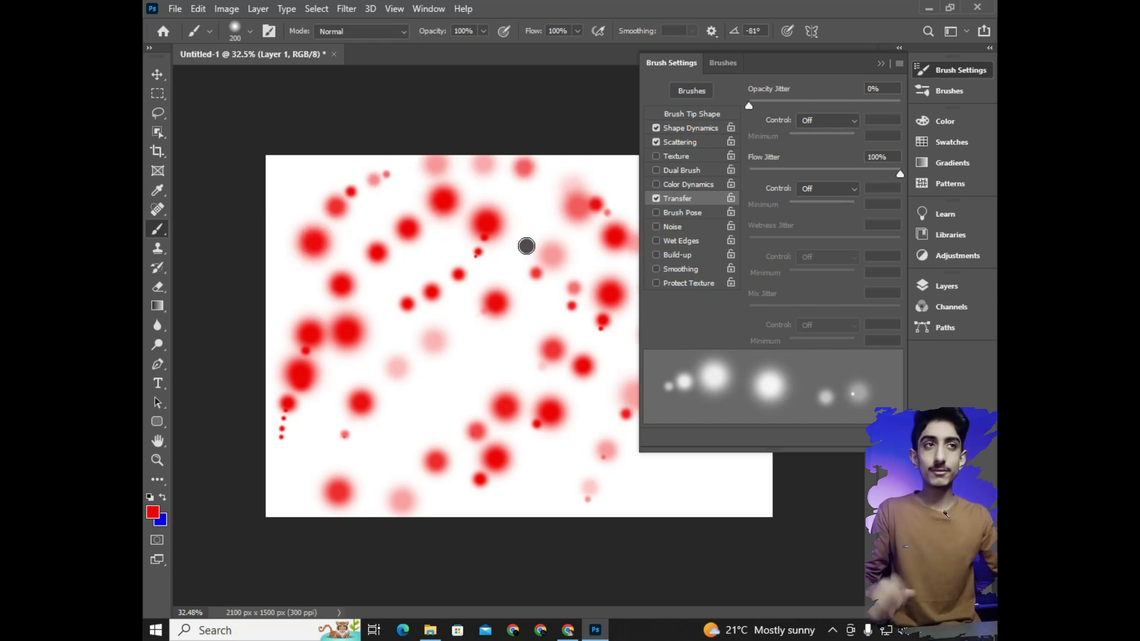
Clear the red dots, adjust Brush Pose Tilt X/Y and Rotation, and paint a thick purple loop
{"action": "key", "text": "ctrl+a"}
{"action": "key", "text": "Delete"}
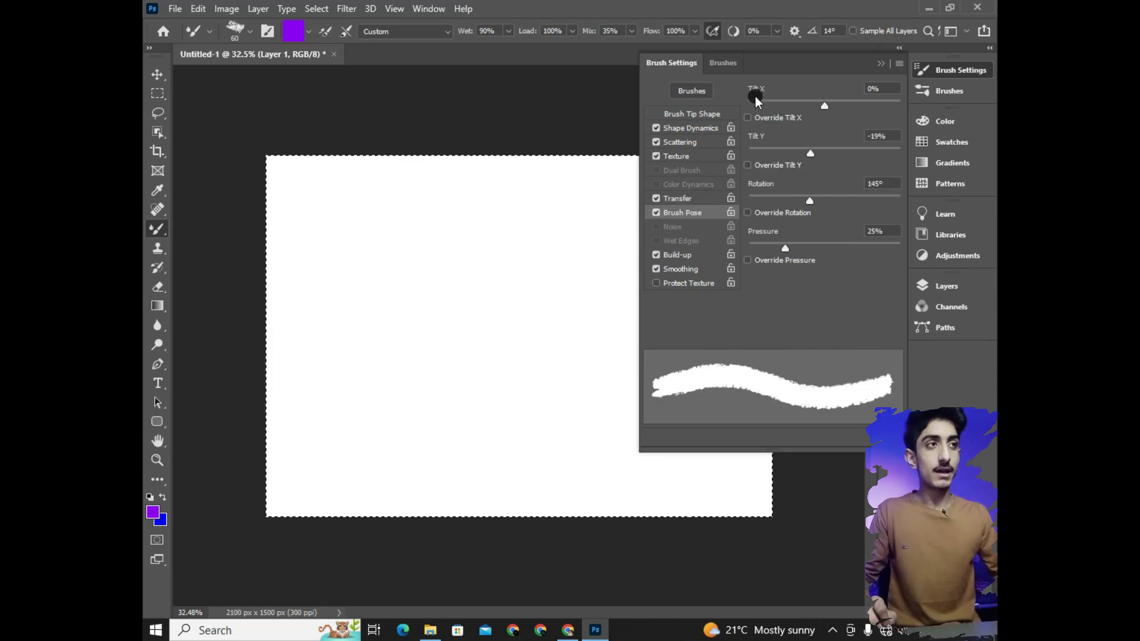
{"action": "mouse_move", "coordinate": [824, 106]}
{"action": "left_mouse_down"}
{"action": "mouse_move", "coordinate": [805, 107]}
{"action": "mouse_move", "coordinate": [818, 107]}
{"action": "left_mouse_up"}
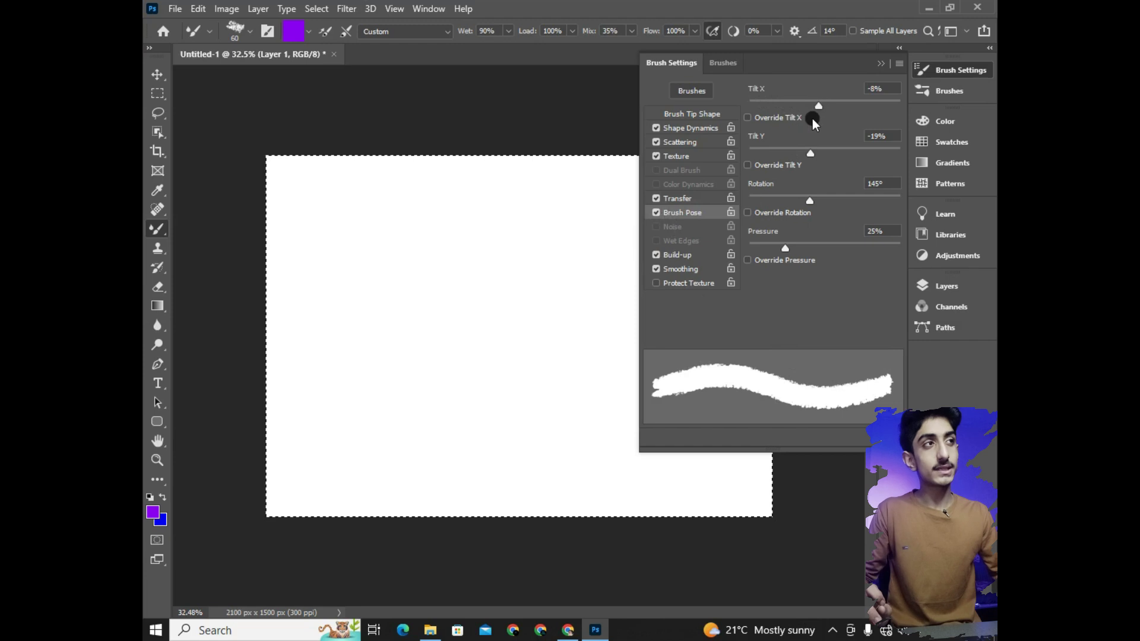
{"action": "left_click_drag", "start_coordinate": [811, 153], "coordinate": [808, 154]}
{"action": "left_click_drag", "start_coordinate": [824, 204], "coordinate": [800, 217]}
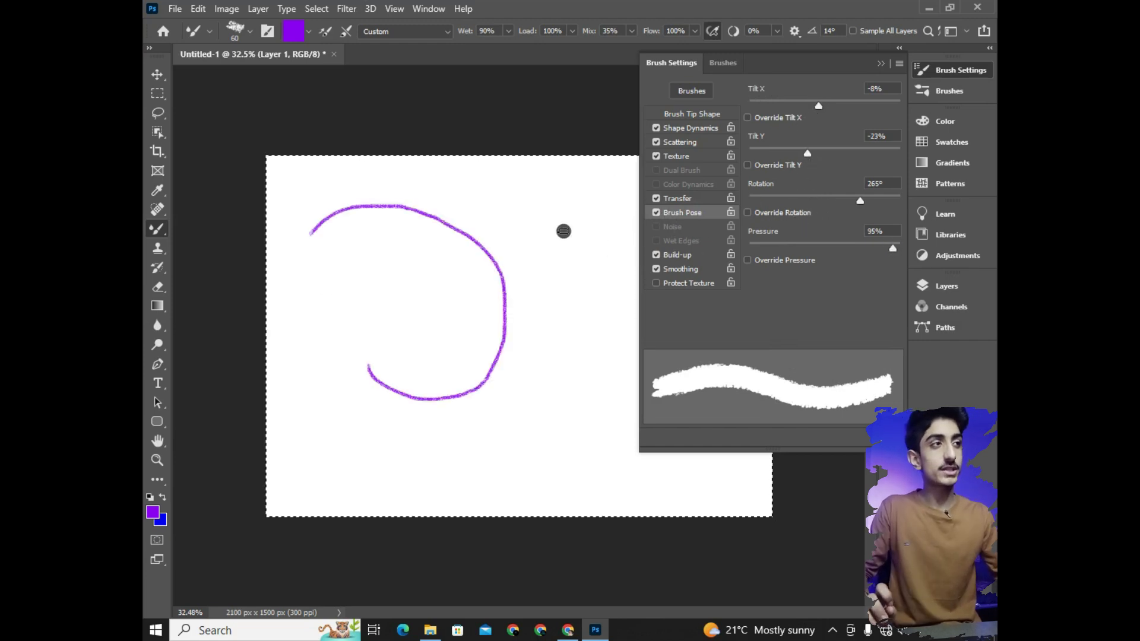
{"action": "mouse_move", "coordinate": [481, 208]}
{"action": "left_mouse_down"}
{"action": "mouse_move", "coordinate": [545, 242]}
{"action": "mouse_move", "coordinate": [475, 397]}
{"action": "mouse_move", "coordinate": [382, 283]}
{"action": "mouse_move", "coordinate": [445, 207]}
{"action": "left_mouse_up"}
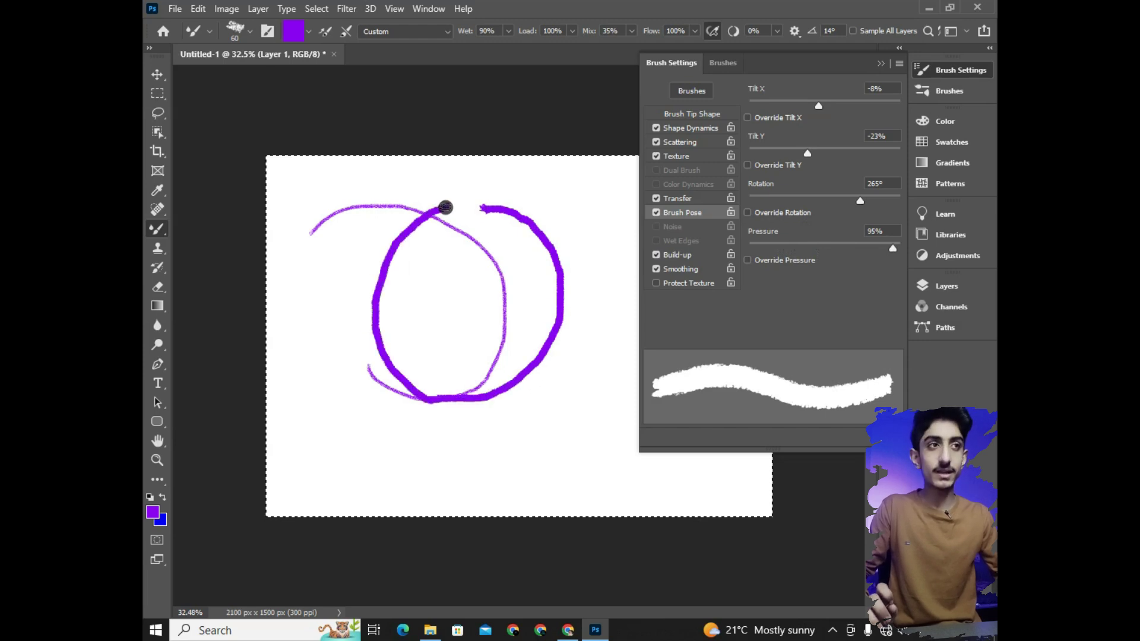
Lower Brush Pose pressure to 15% and paint thin purple strokes
{"action": "left_click_drag", "start_coordinate": [892, 248], "coordinate": [770, 249]}
{"action": "mouse_move", "coordinate": [535, 410]}
{"action": "left_mouse_down"}
{"action": "mouse_move", "coordinate": [410, 423]}
{"action": "mouse_move", "coordinate": [384, 270]}
{"action": "mouse_move", "coordinate": [364, 391]}
{"action": "mouse_move", "coordinate": [339, 274]}
{"action": "left_mouse_up"}
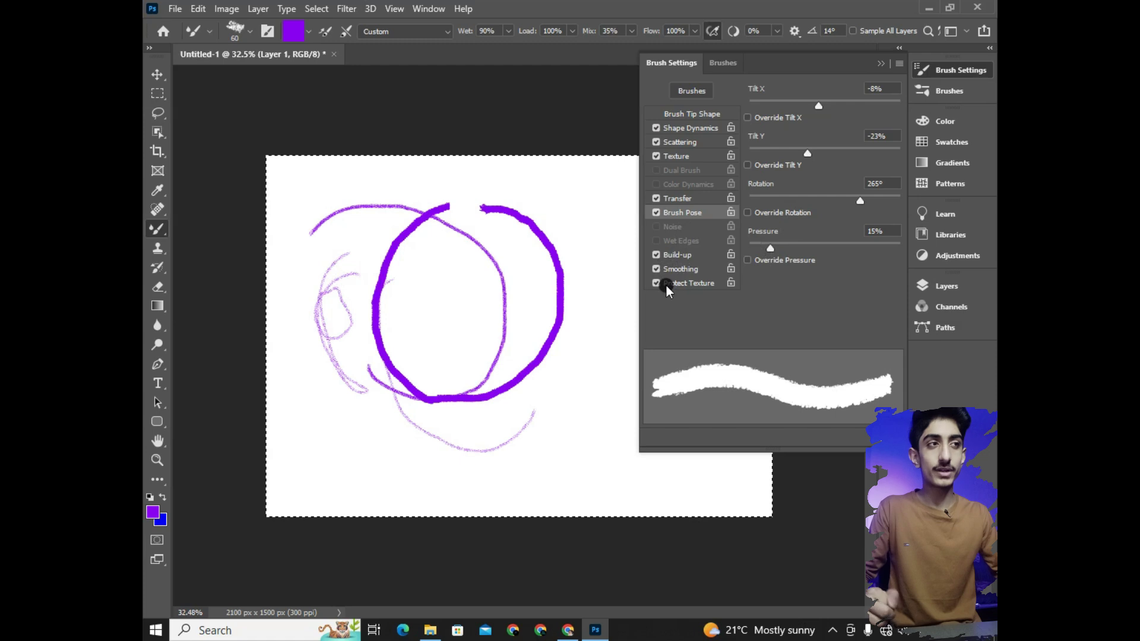
{"action": "left_click", "coordinate": [722, 62]}
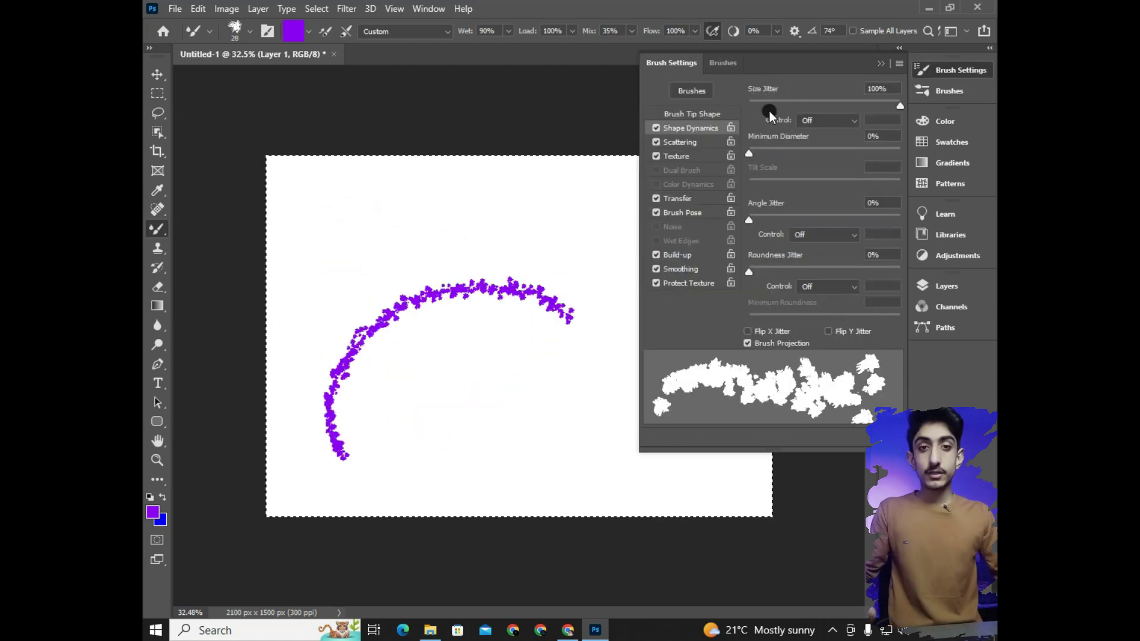
Browse the Brushes preset list, then view the Scattering and Brush Pose options
{"action": "left_click", "coordinate": [725, 63]}
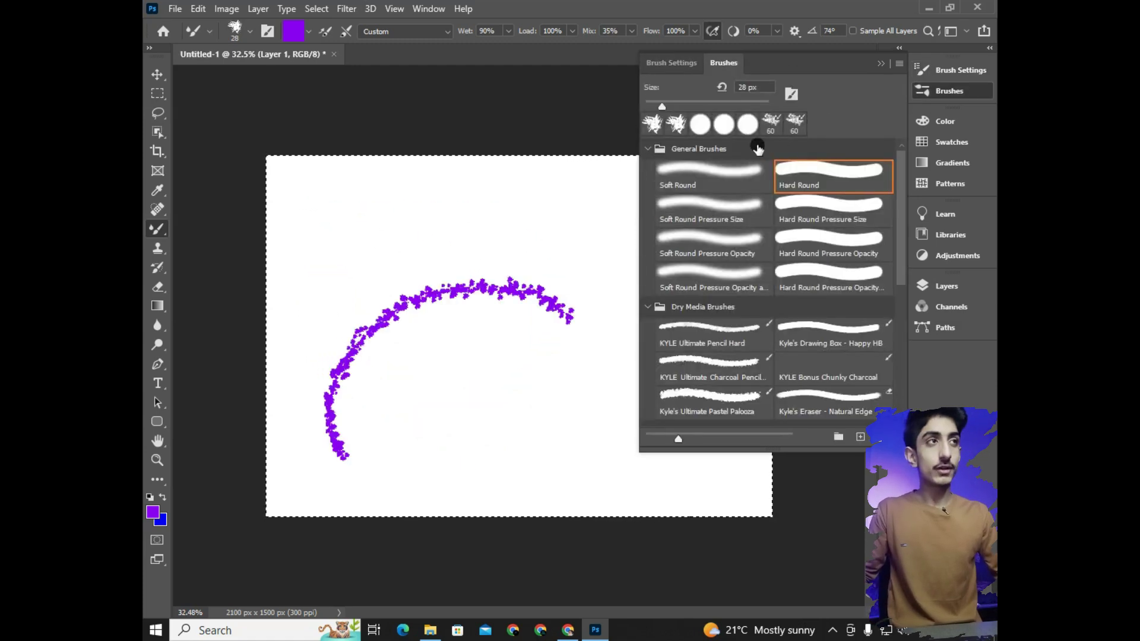
{"action": "left_click", "coordinate": [683, 63]}
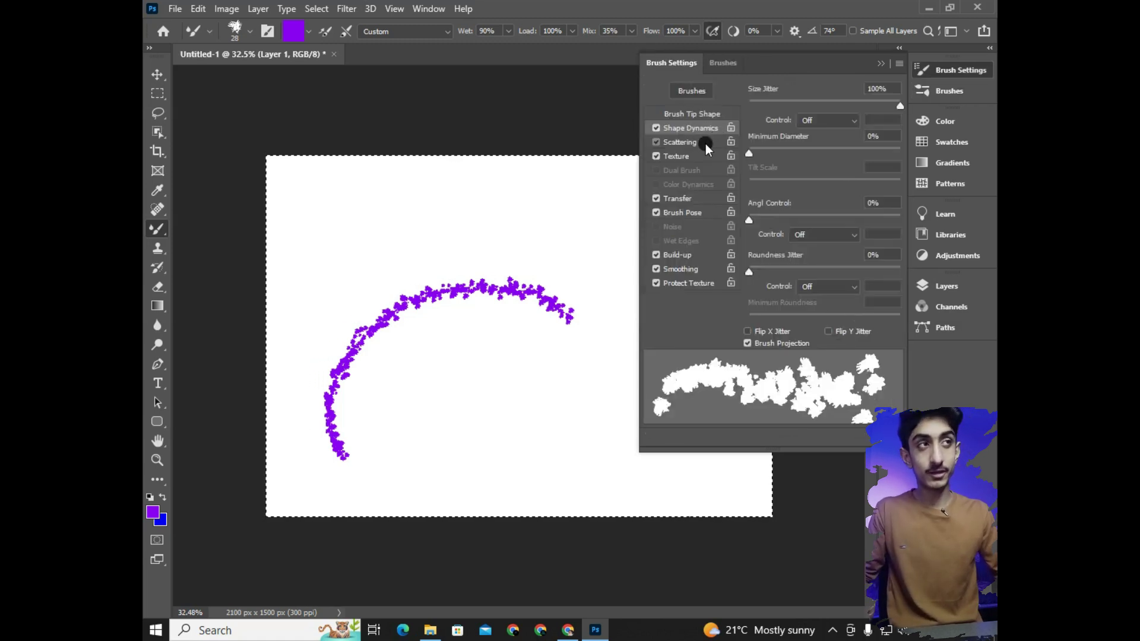
{"action": "left_click", "coordinate": [701, 142]}
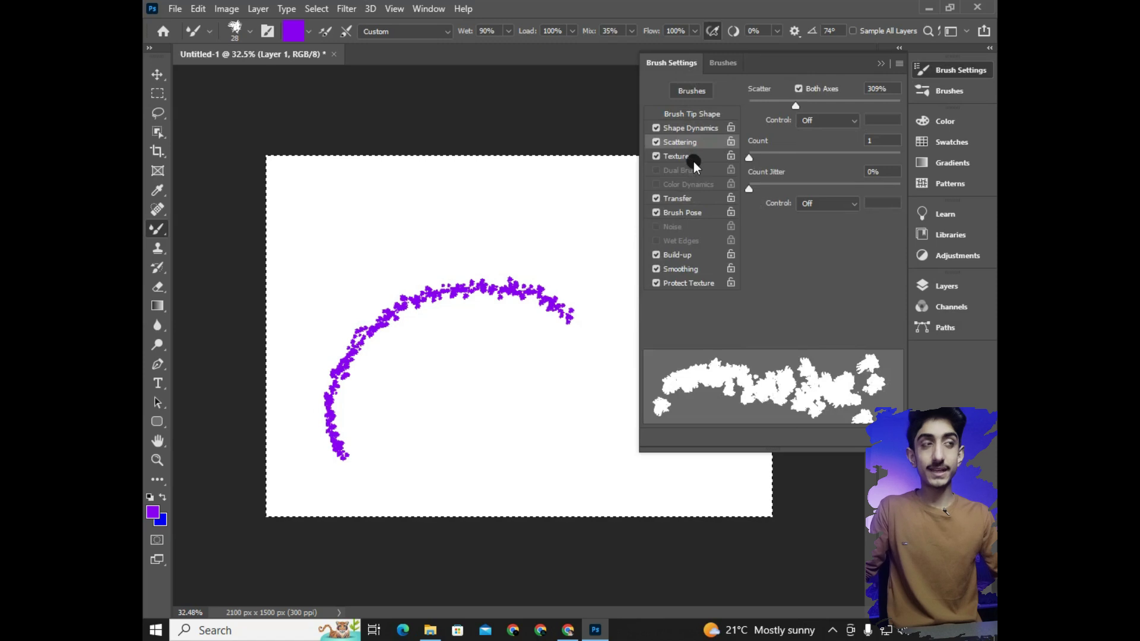
{"action": "left_click", "coordinate": [695, 212]}
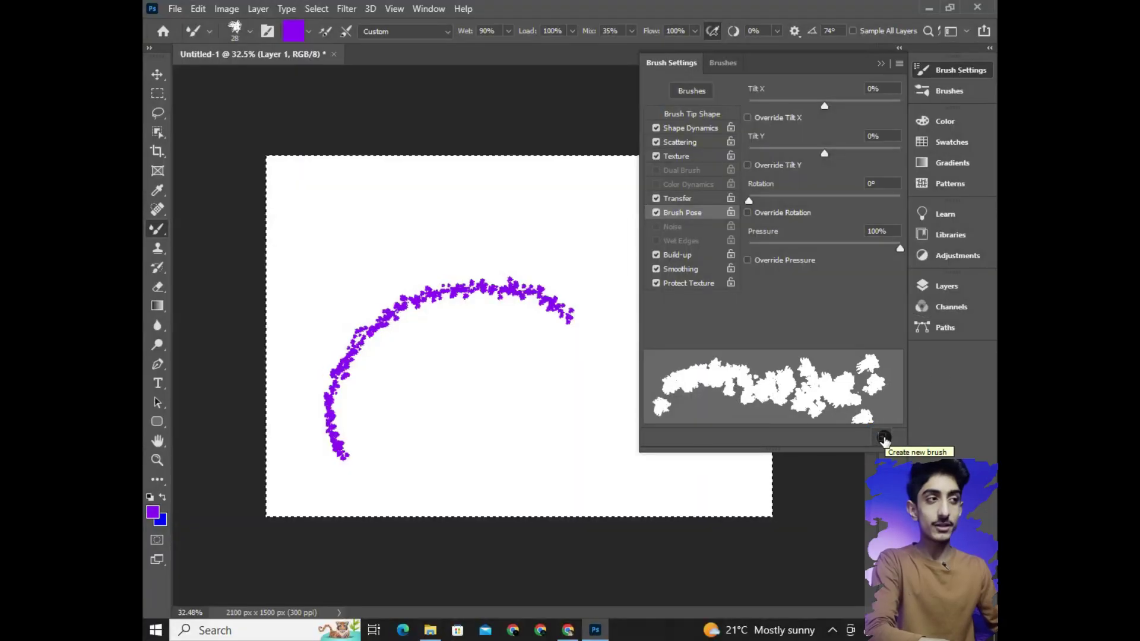
Open the New Brush dialog and select the proposed name Charcoal Shape 1
{"action": "left_click", "coordinate": [876, 427]}
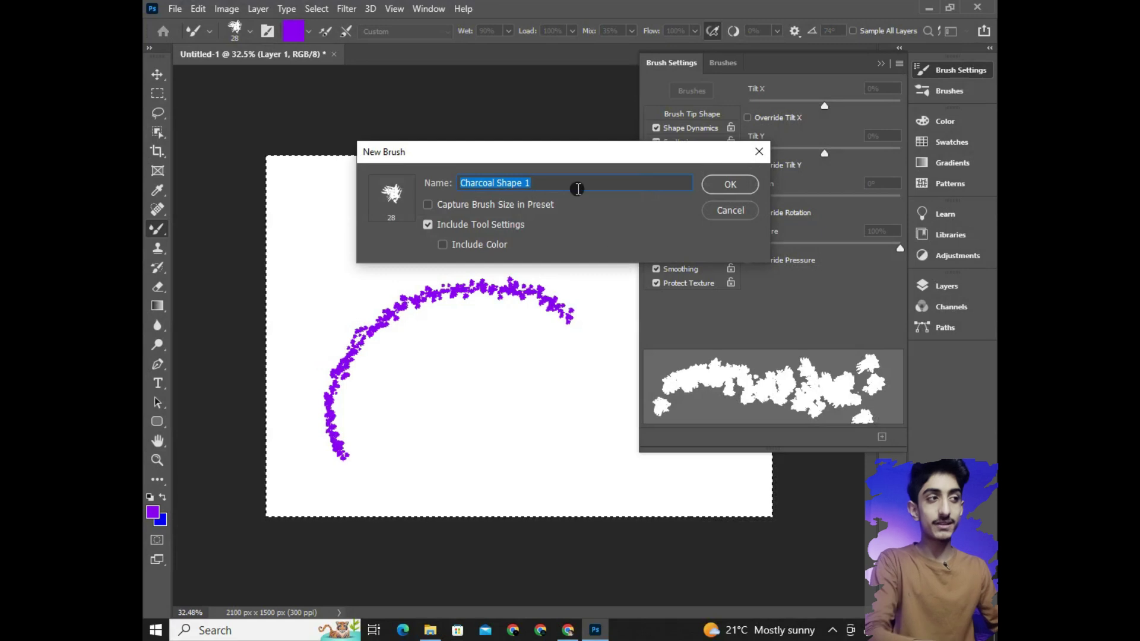
{"action": "left_click_drag", "start_coordinate": [539, 184], "coordinate": [429, 168]}
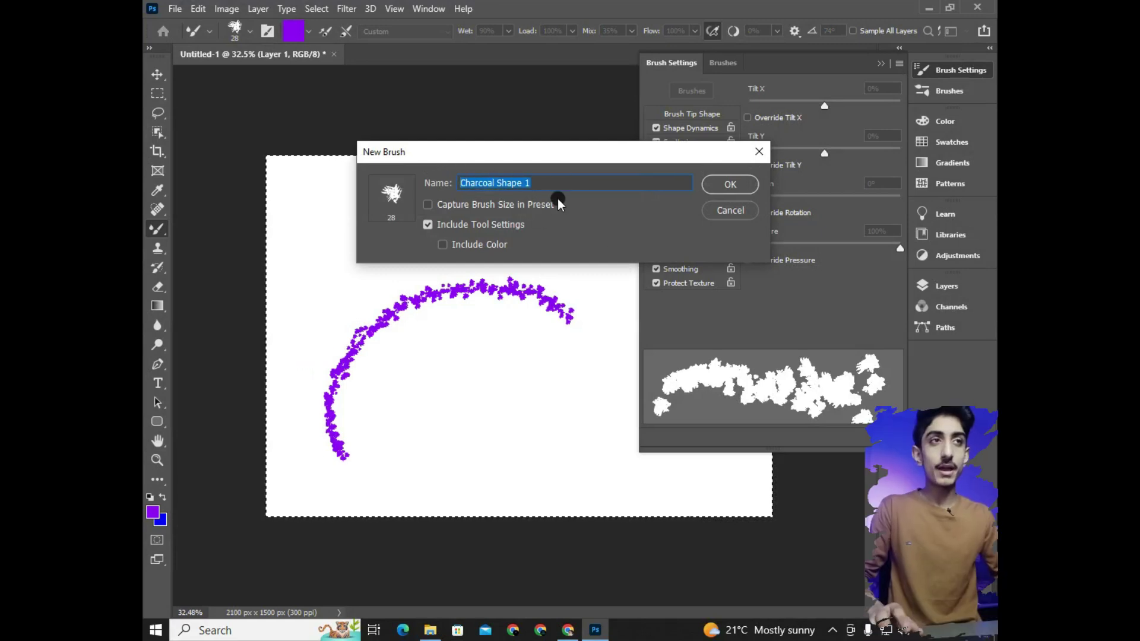